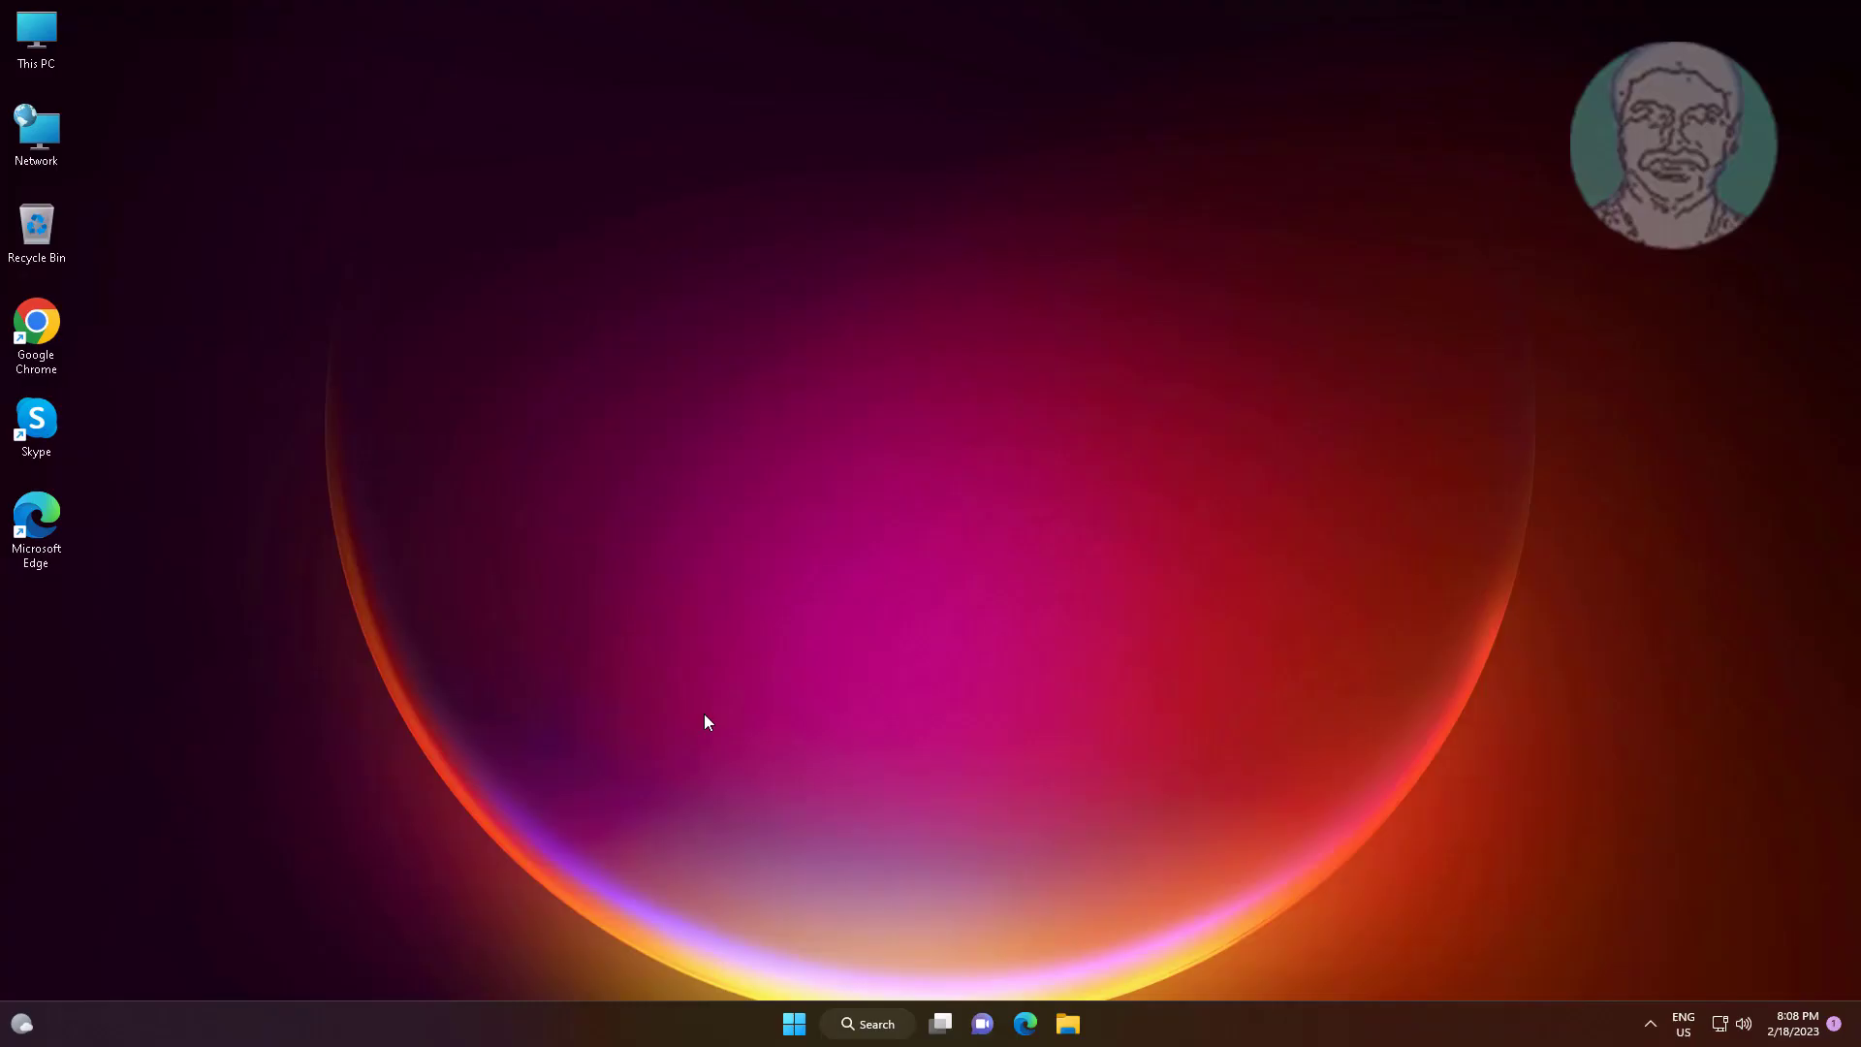
Search 'regedit' and launch Registry Editor as administrator, approving the UAC prompt.
left_click(868, 1024)
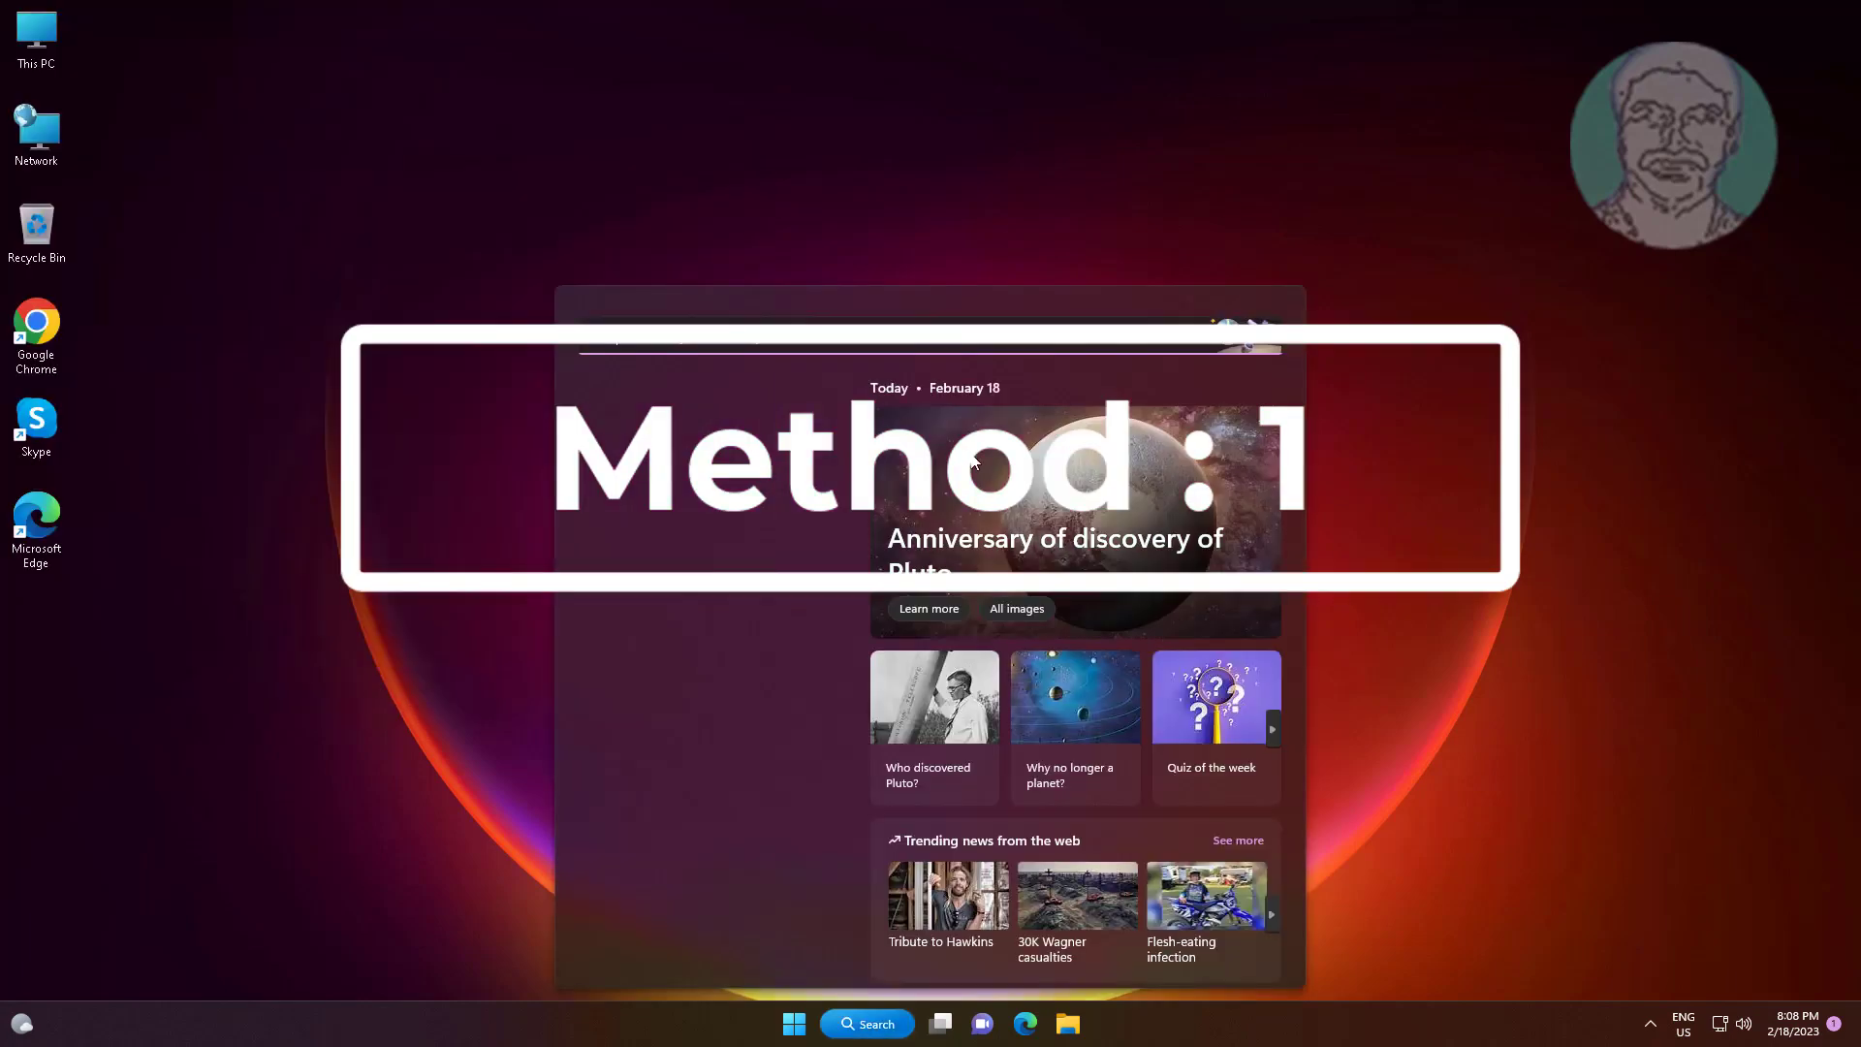
type("reg")
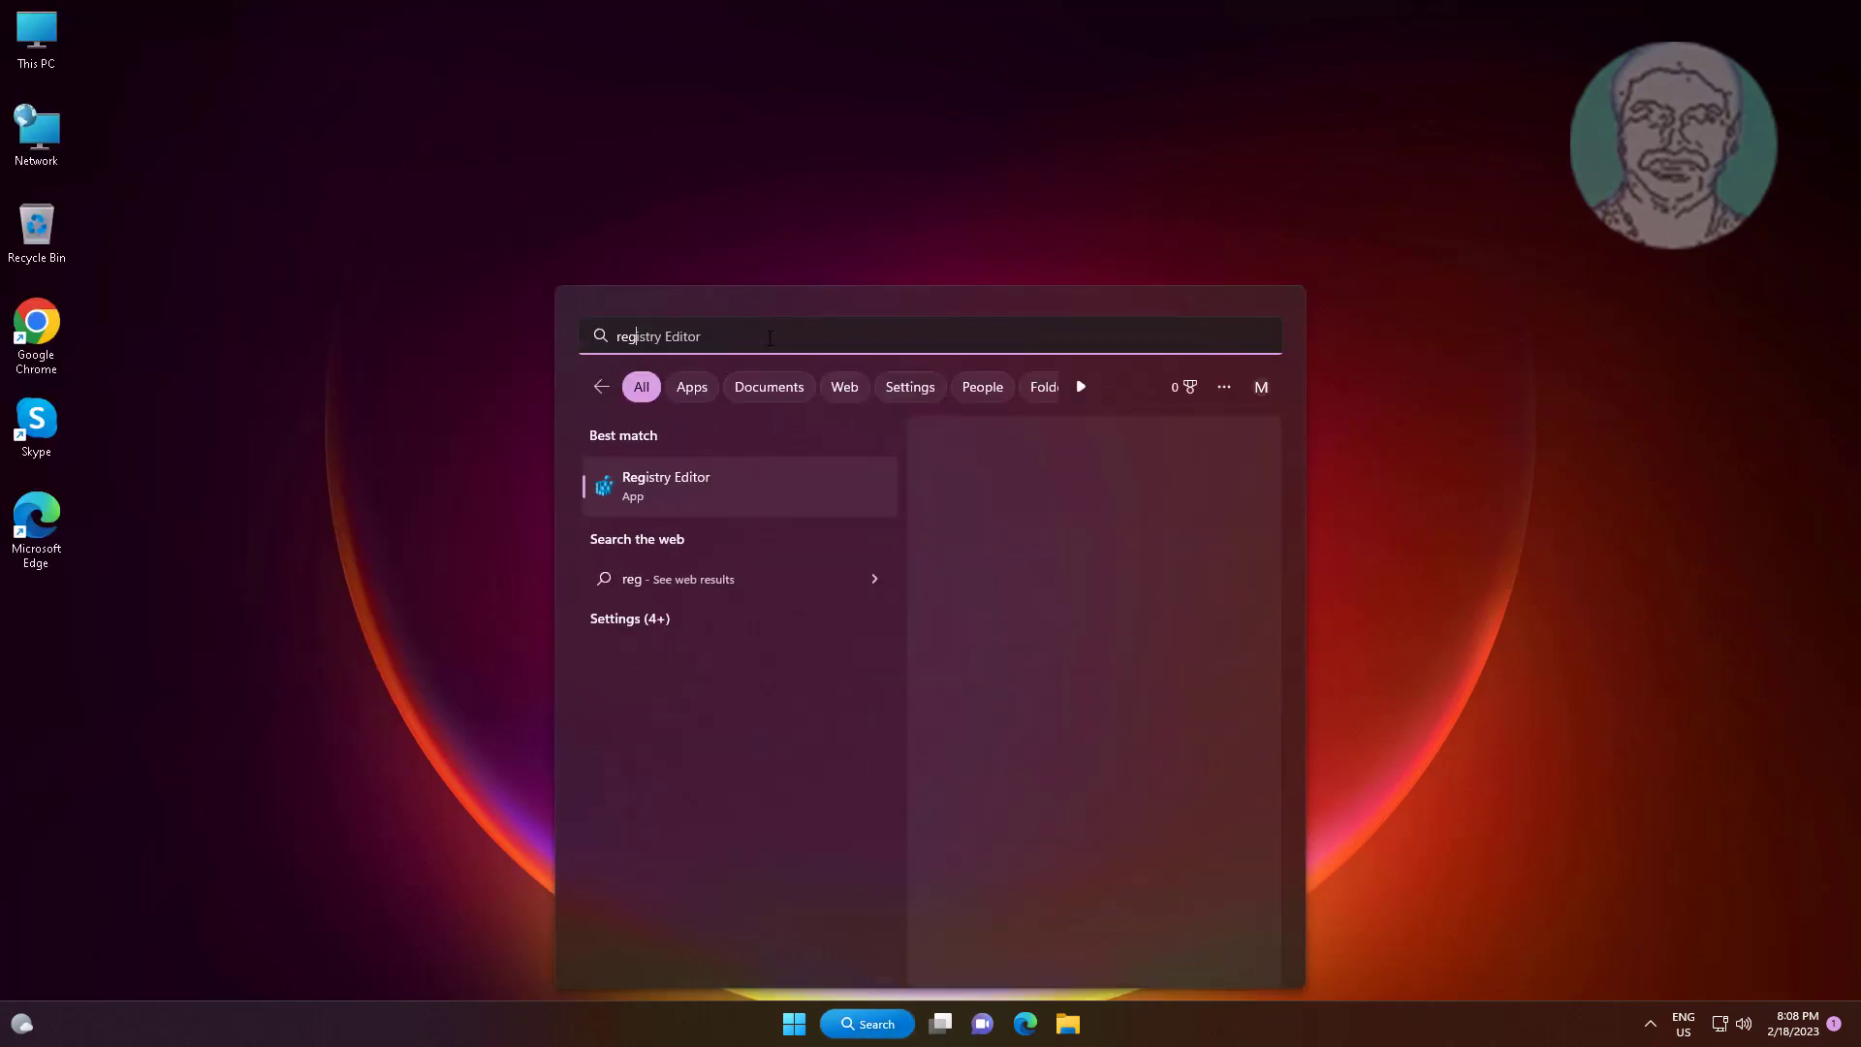
type("edit")
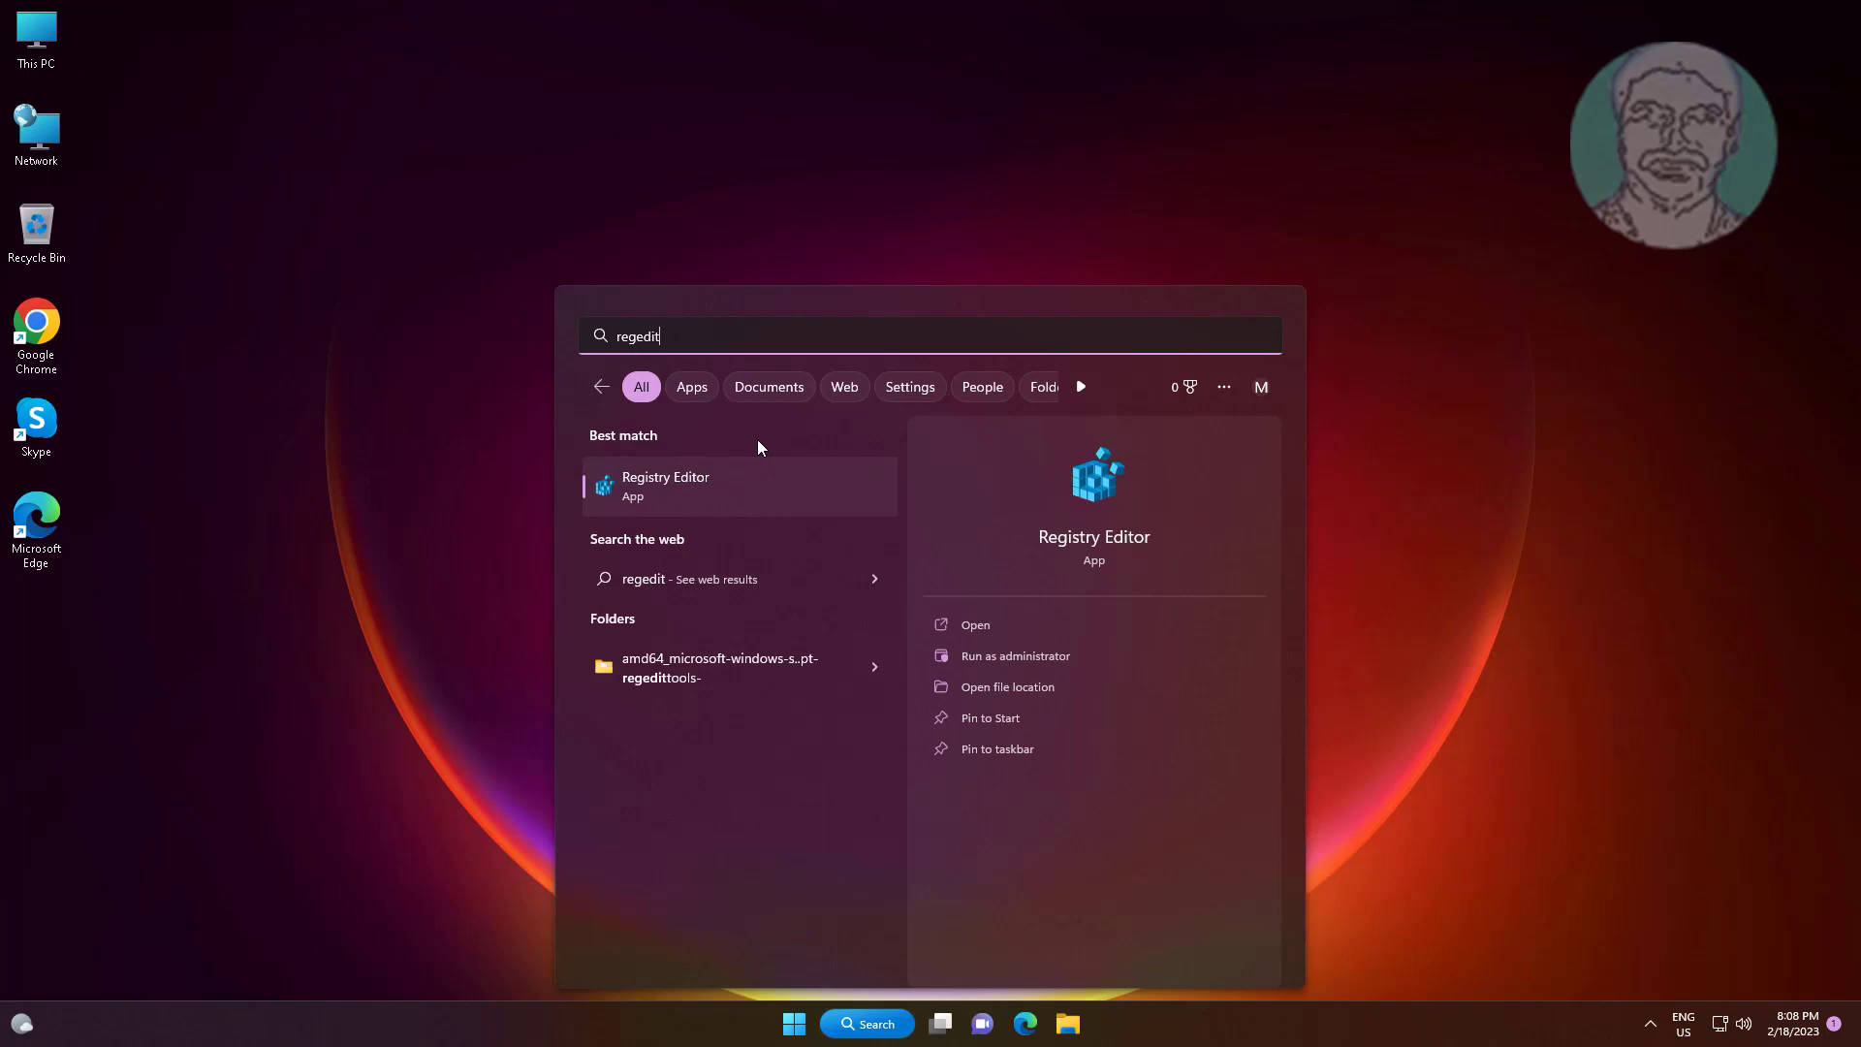
right_click(754, 504)
left_click(762, 505)
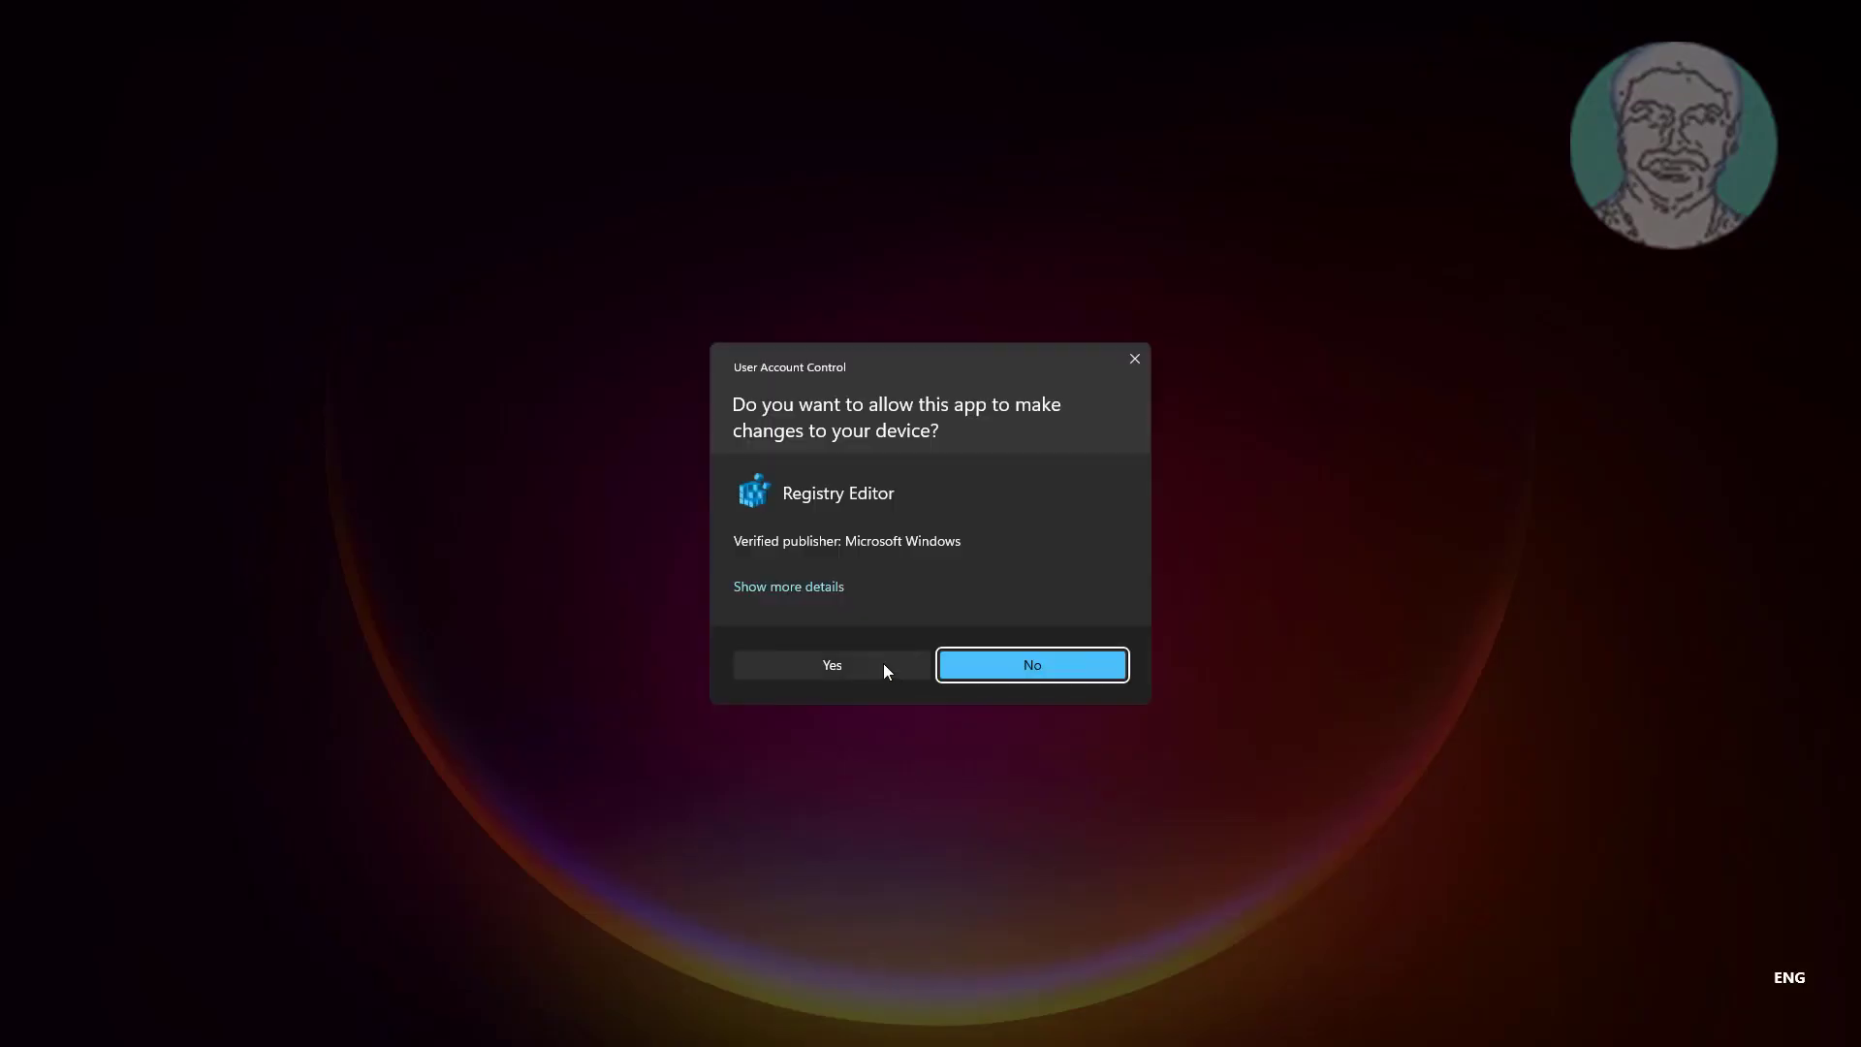
left_click(832, 664)
Expand HKEY_LOCAL_MACHINE\SYSTEM, then CurrentControlSet, then Control in the key tree.
left_click(79, 248)
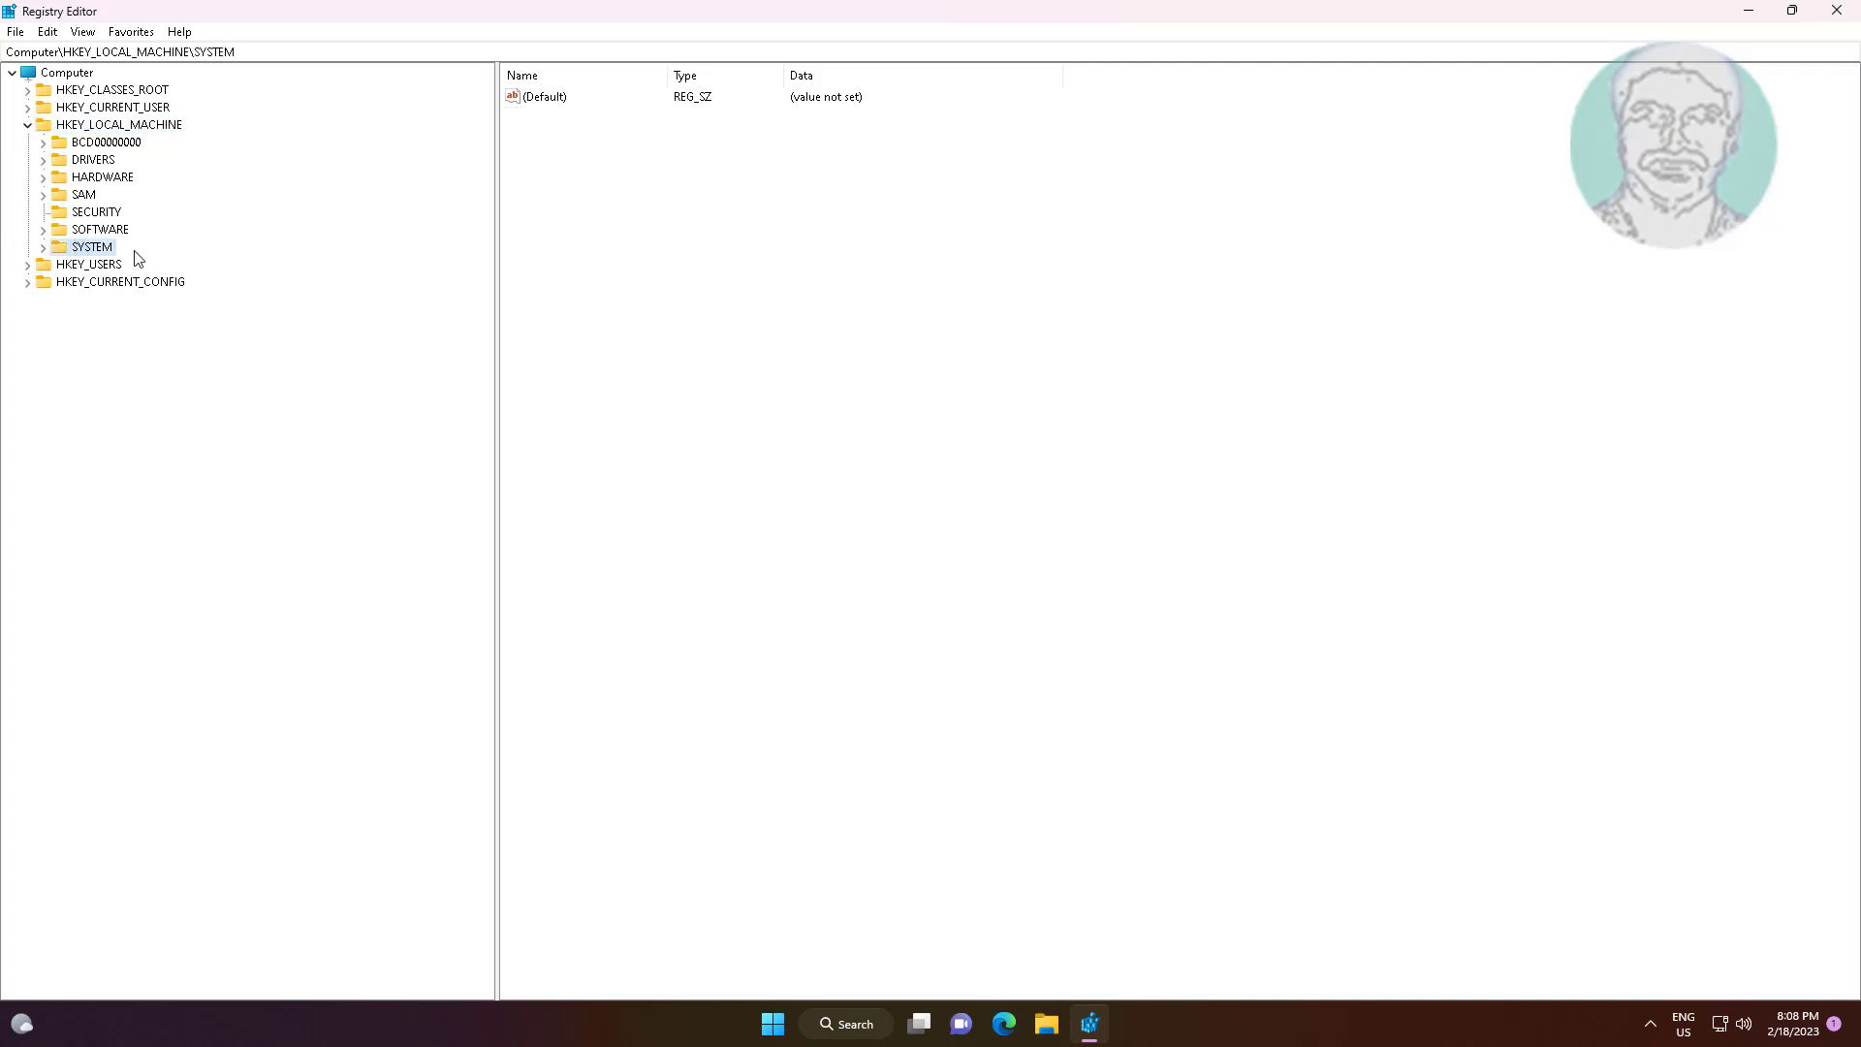
left_click(43, 248)
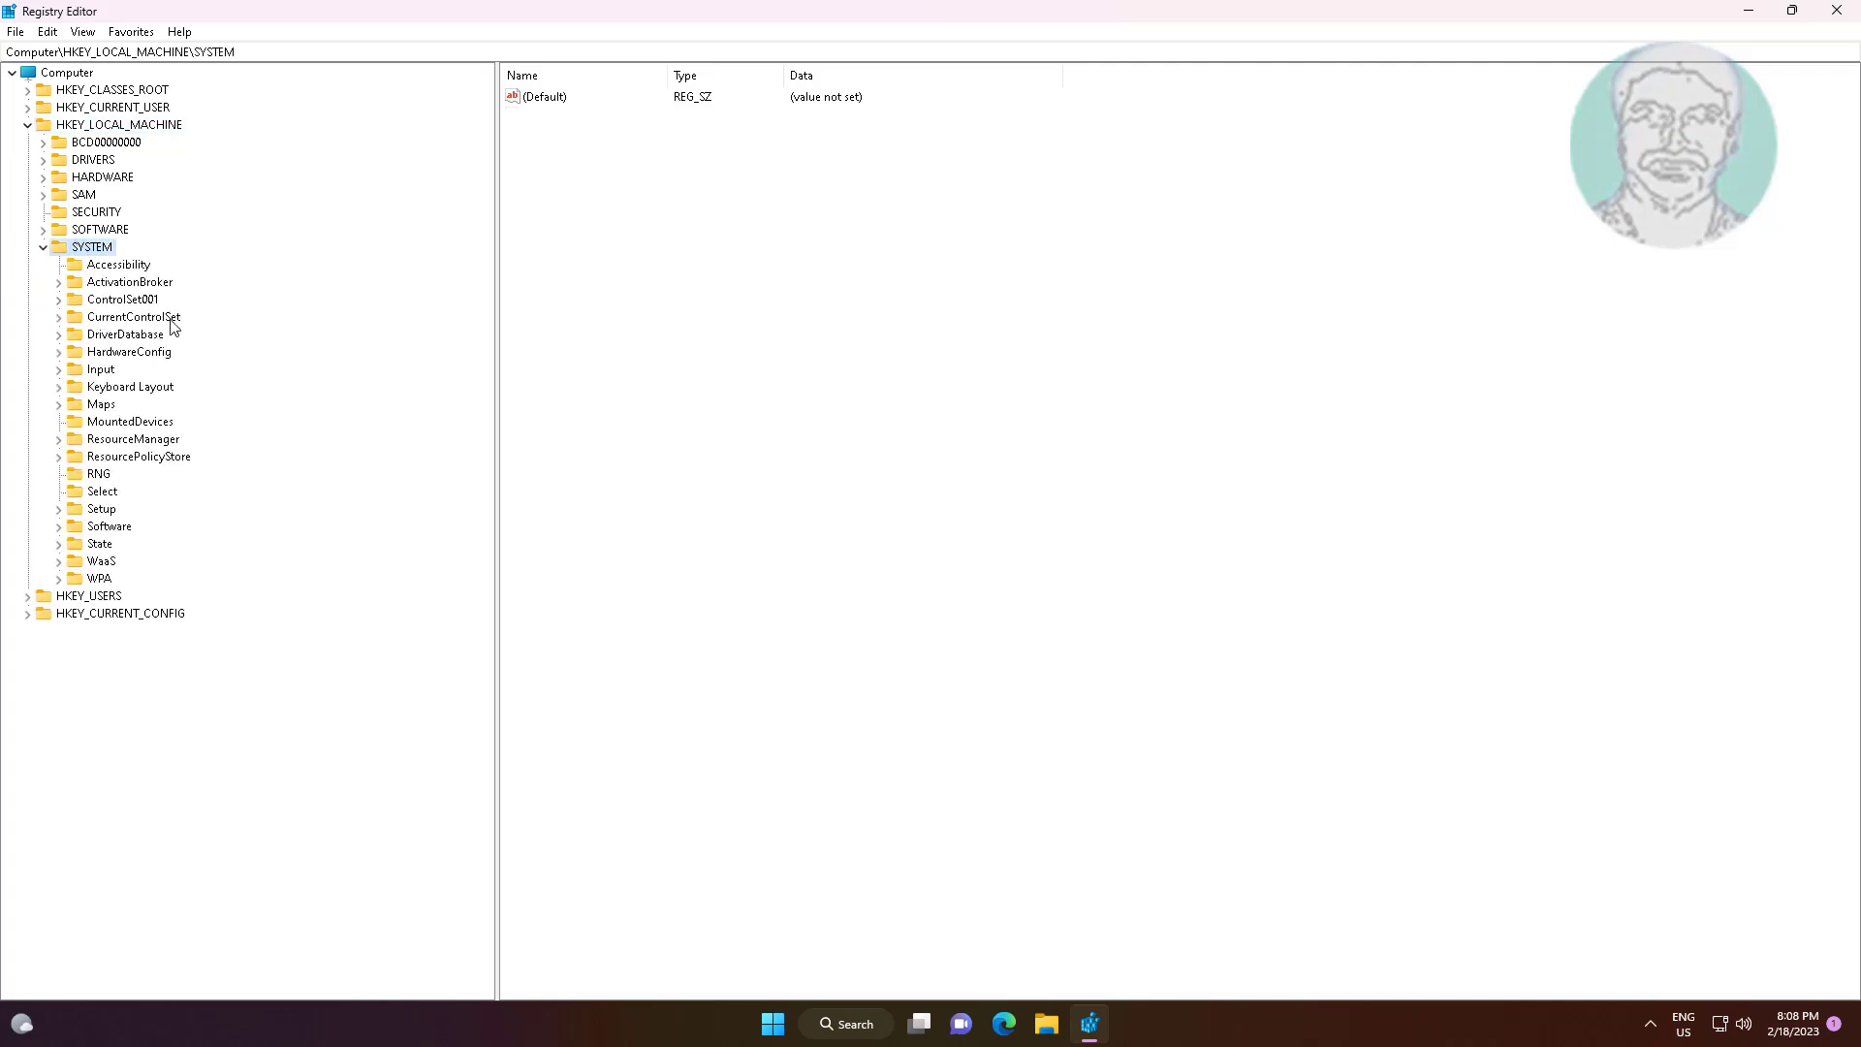
left_click(171, 321)
left_click(58, 317)
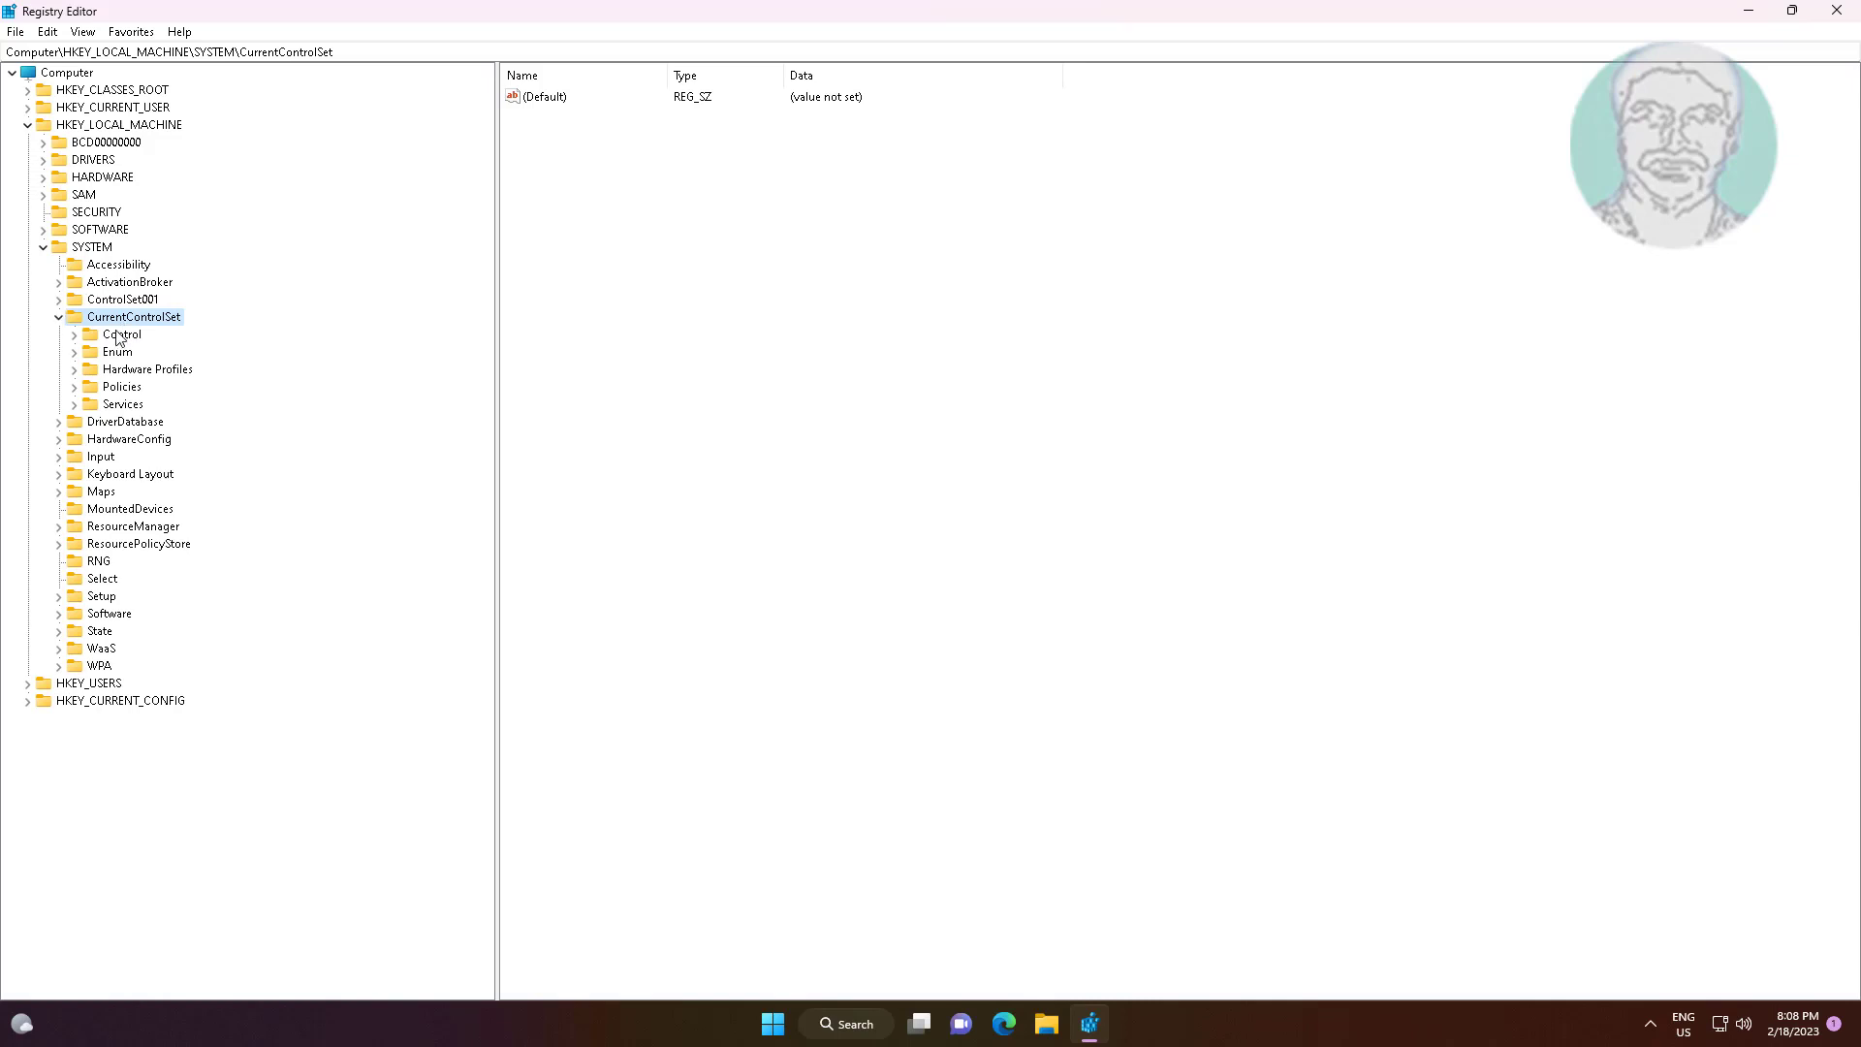
left_click(118, 336)
left_click(75, 336)
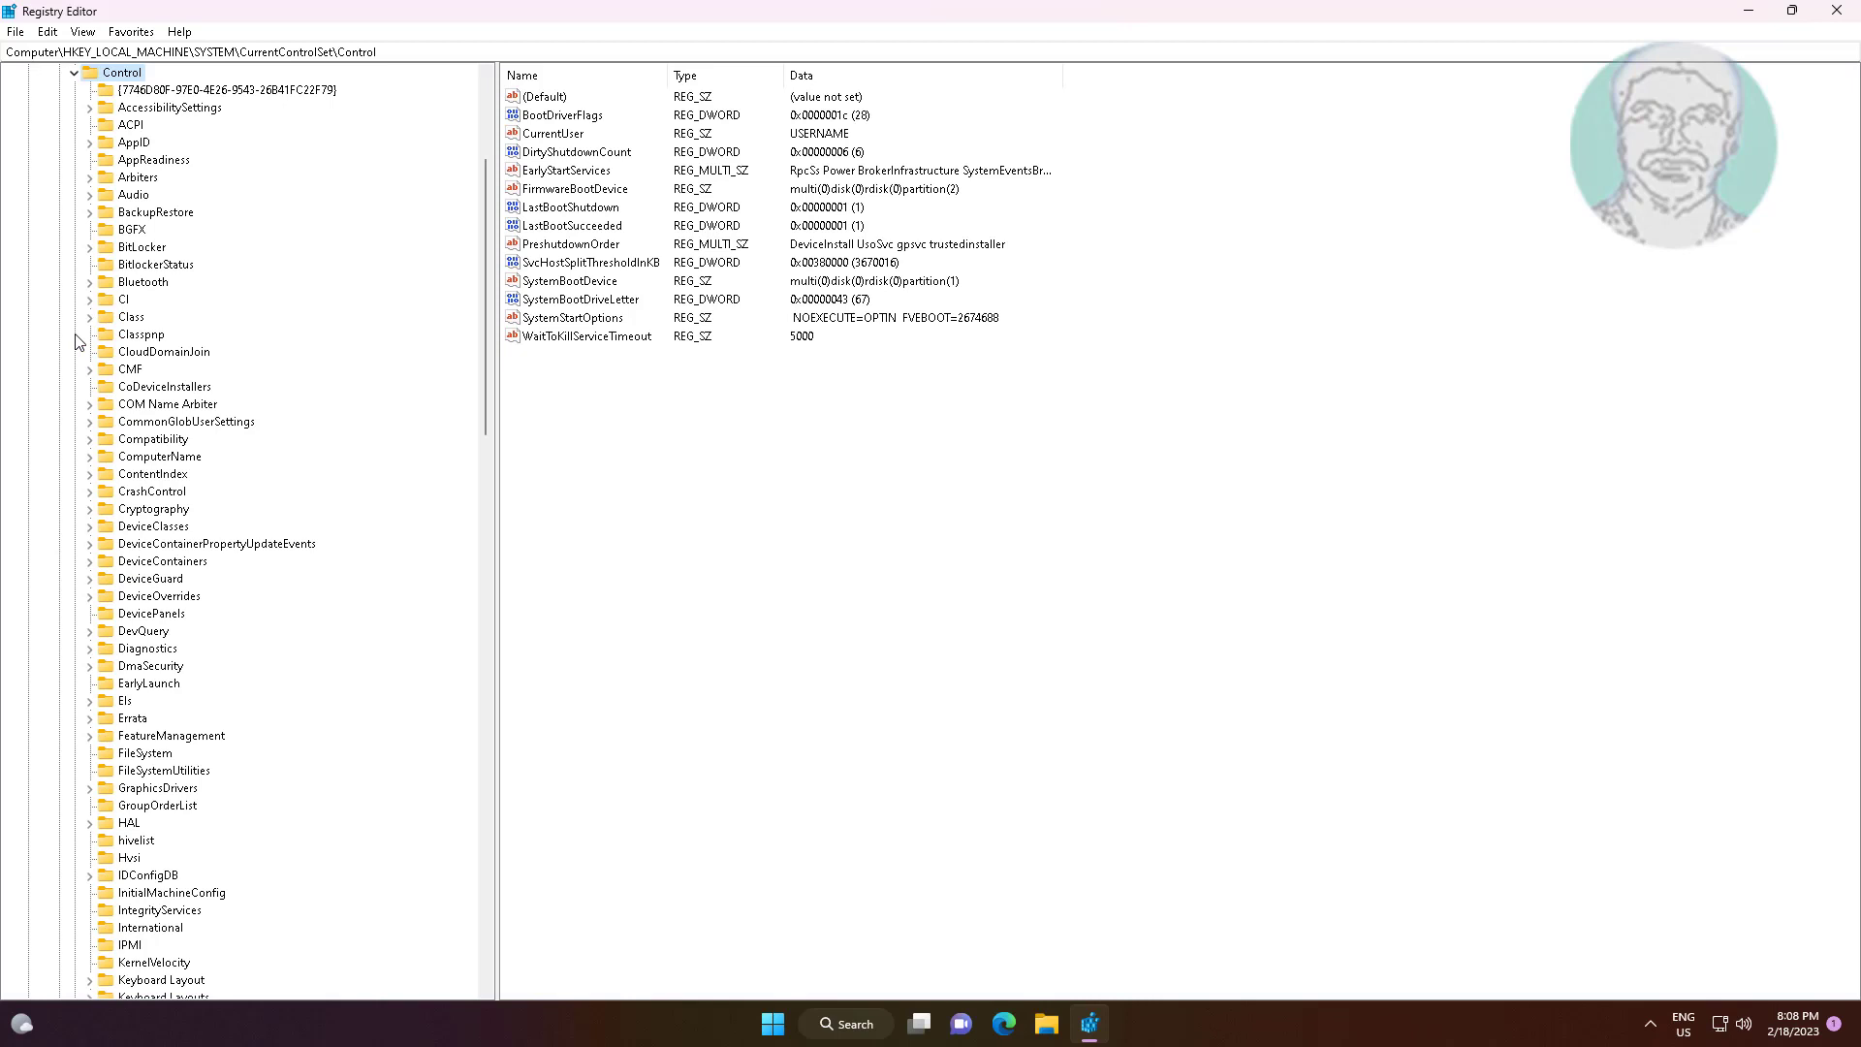
Jump down to the WMI key, expand it, and expand its Autologger subkey.
left_click(137, 371)
key("w")
scroll(261, 650, "down", 6)
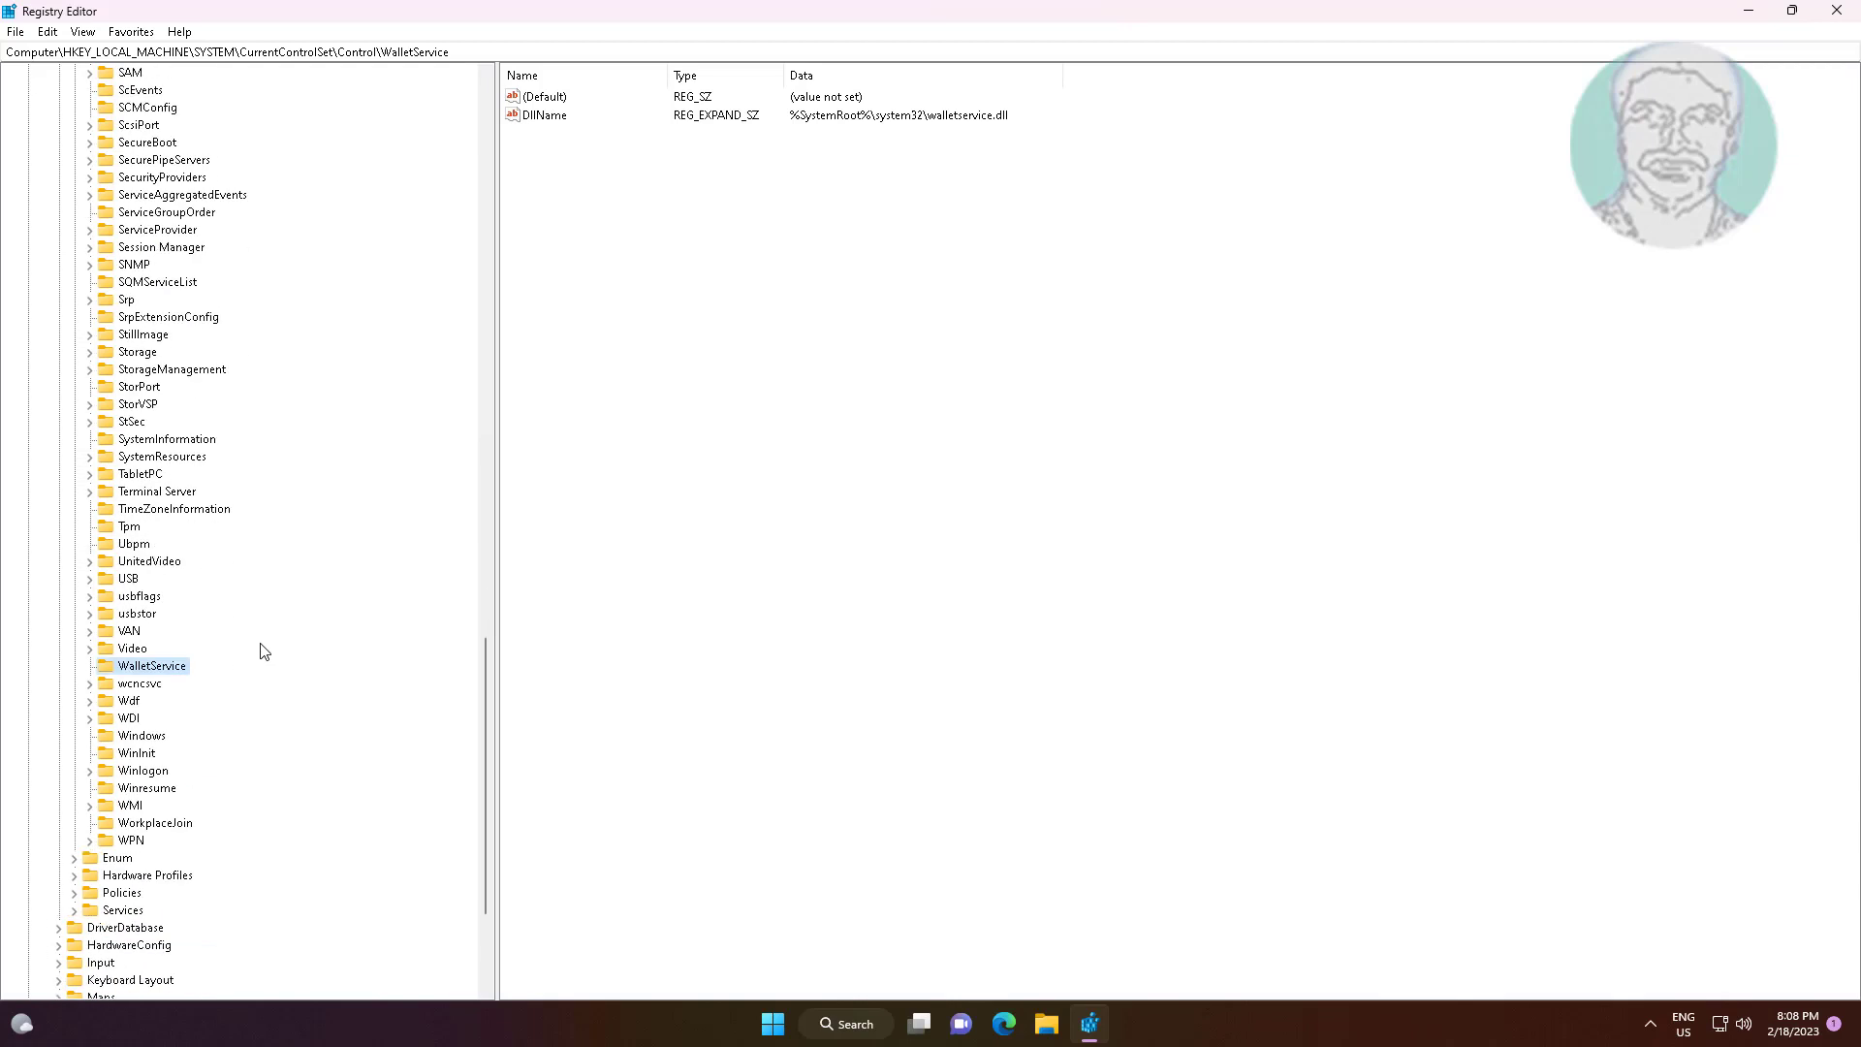
scroll(209, 742, "down", 2)
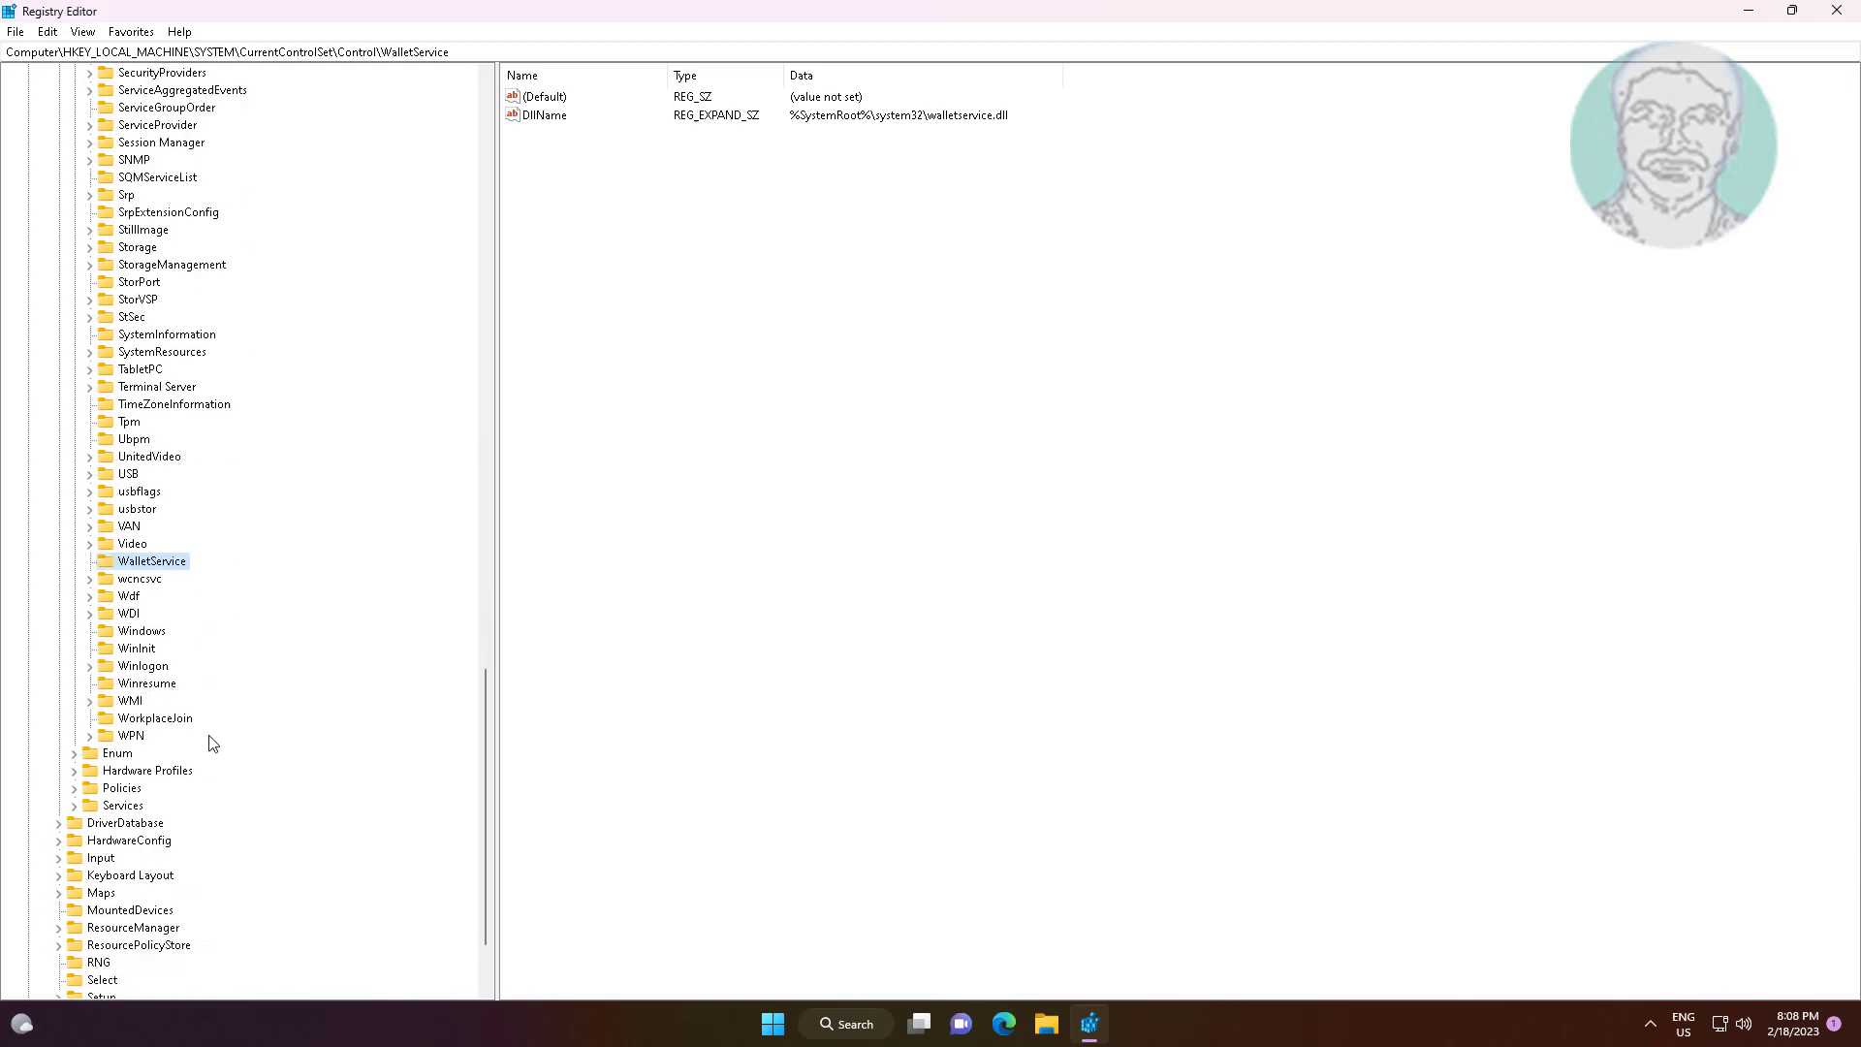
left_click(130, 700)
left_click(90, 699)
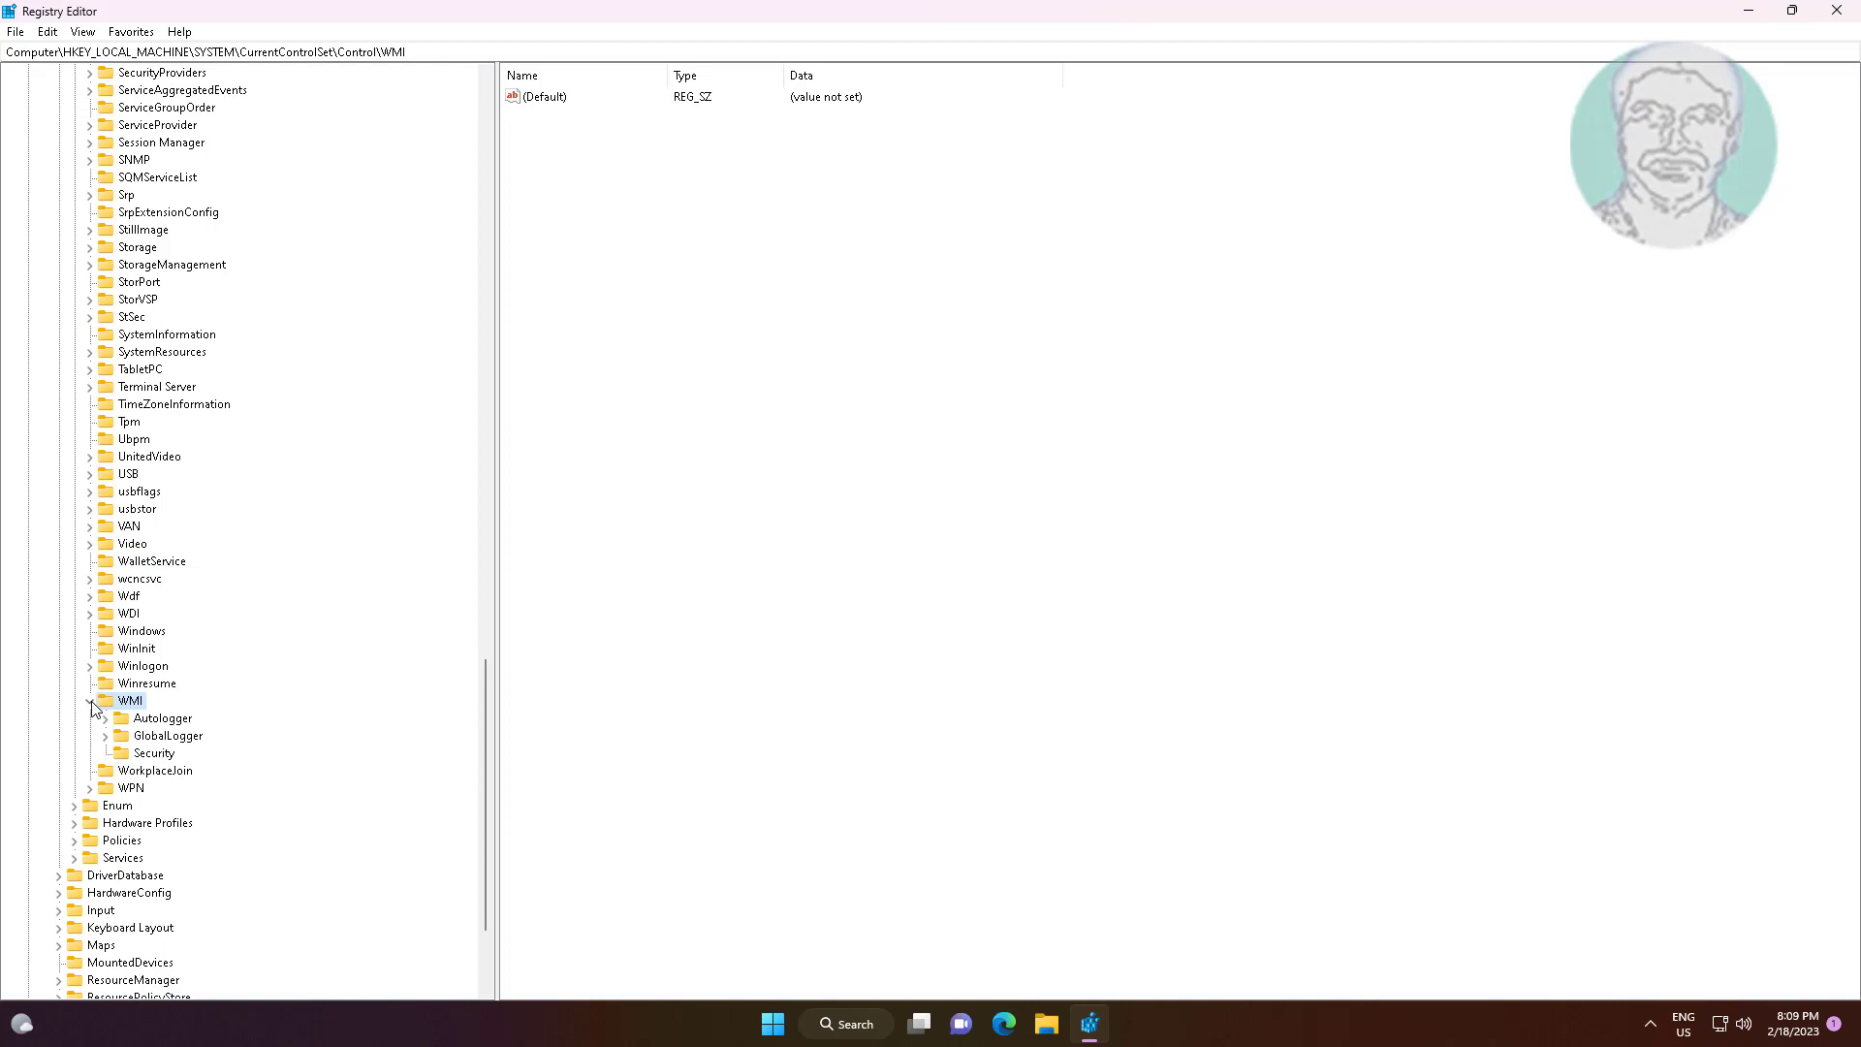
left_click(148, 719)
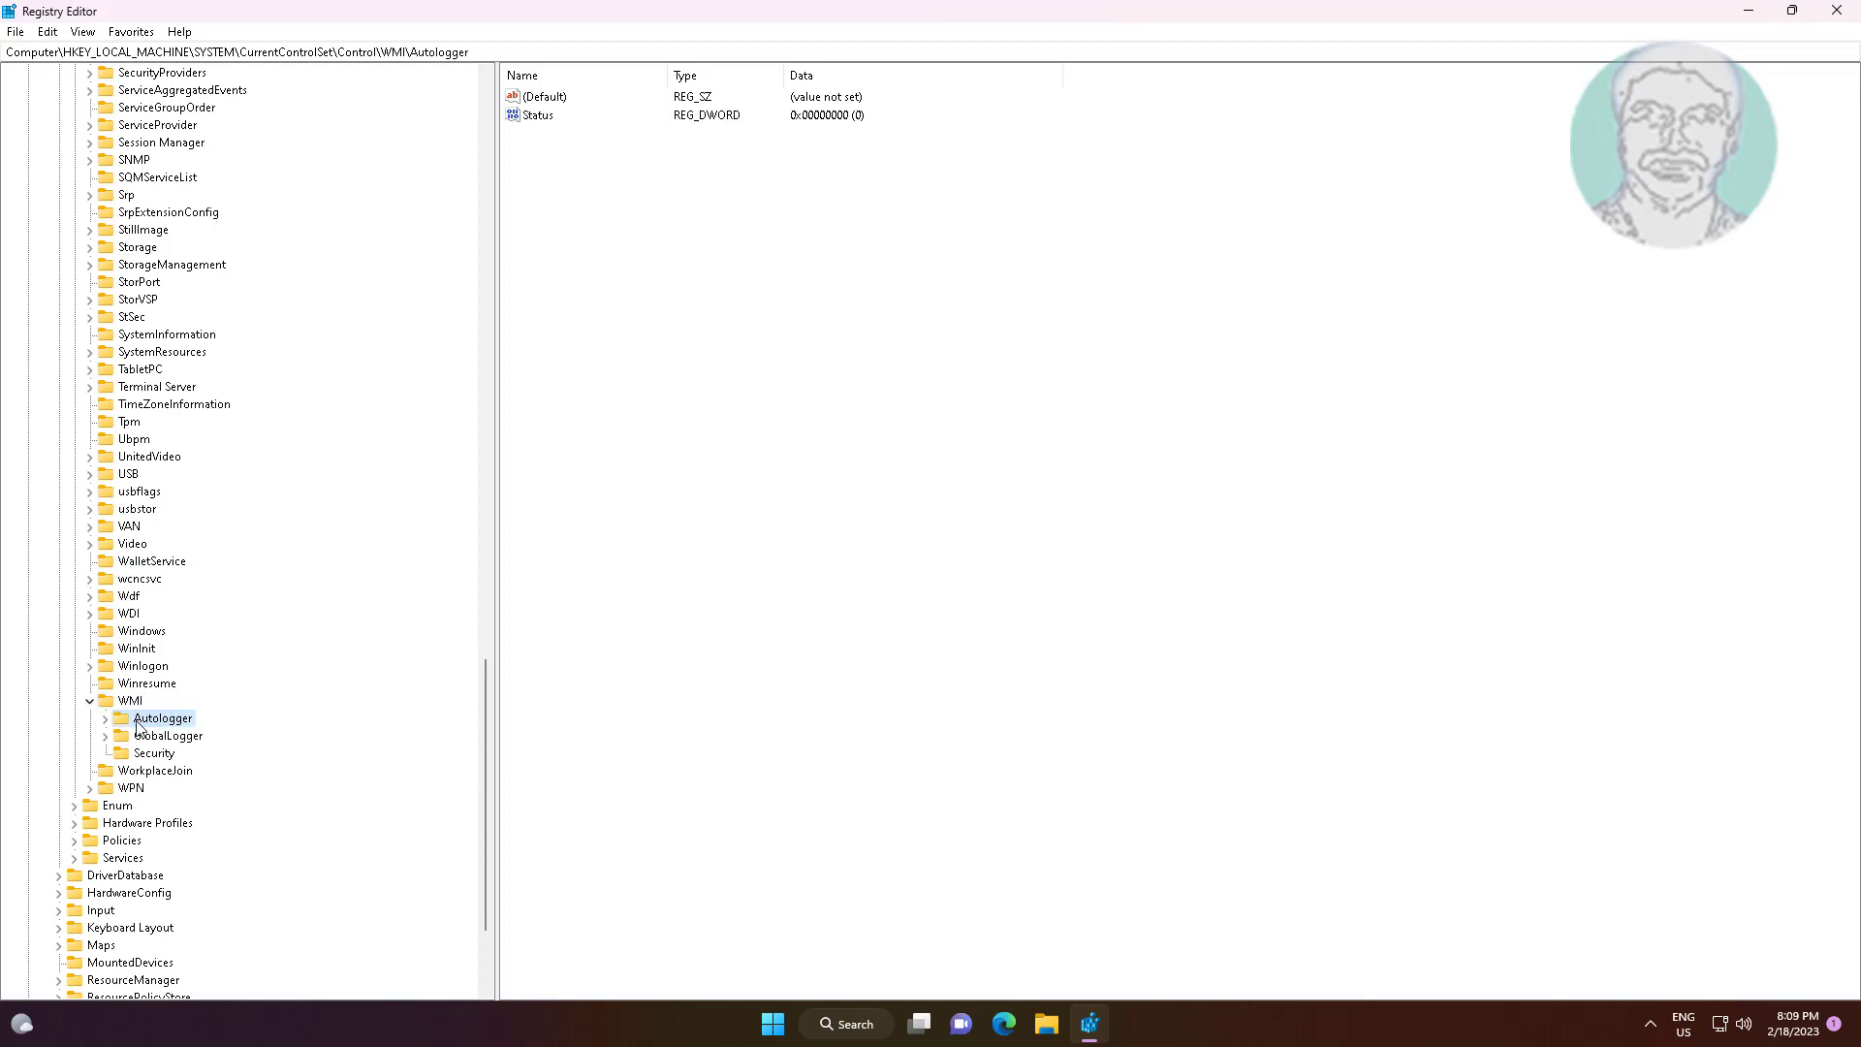
left_click(106, 719)
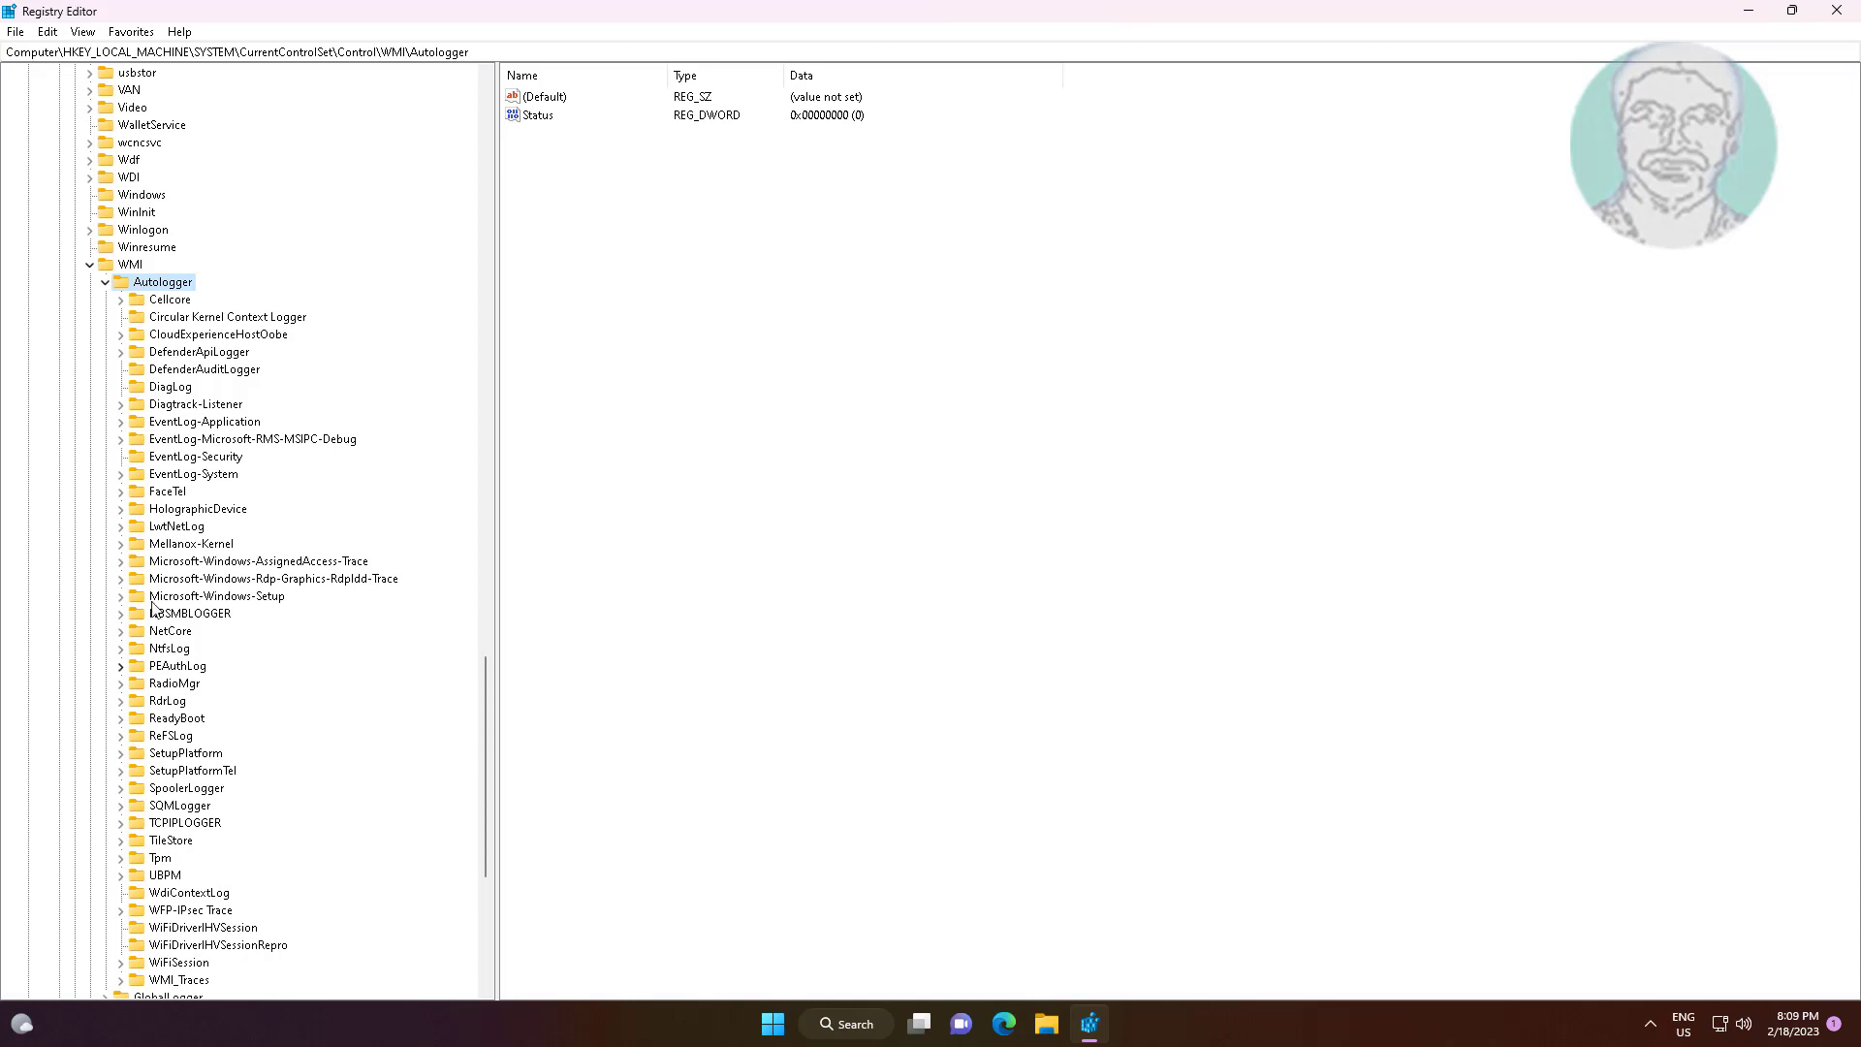
Expand EventLog-System and select its {b675ec37-bdb6-4648-bc92-f3fdc74d3ca2} provider key.
left_click(192, 475)
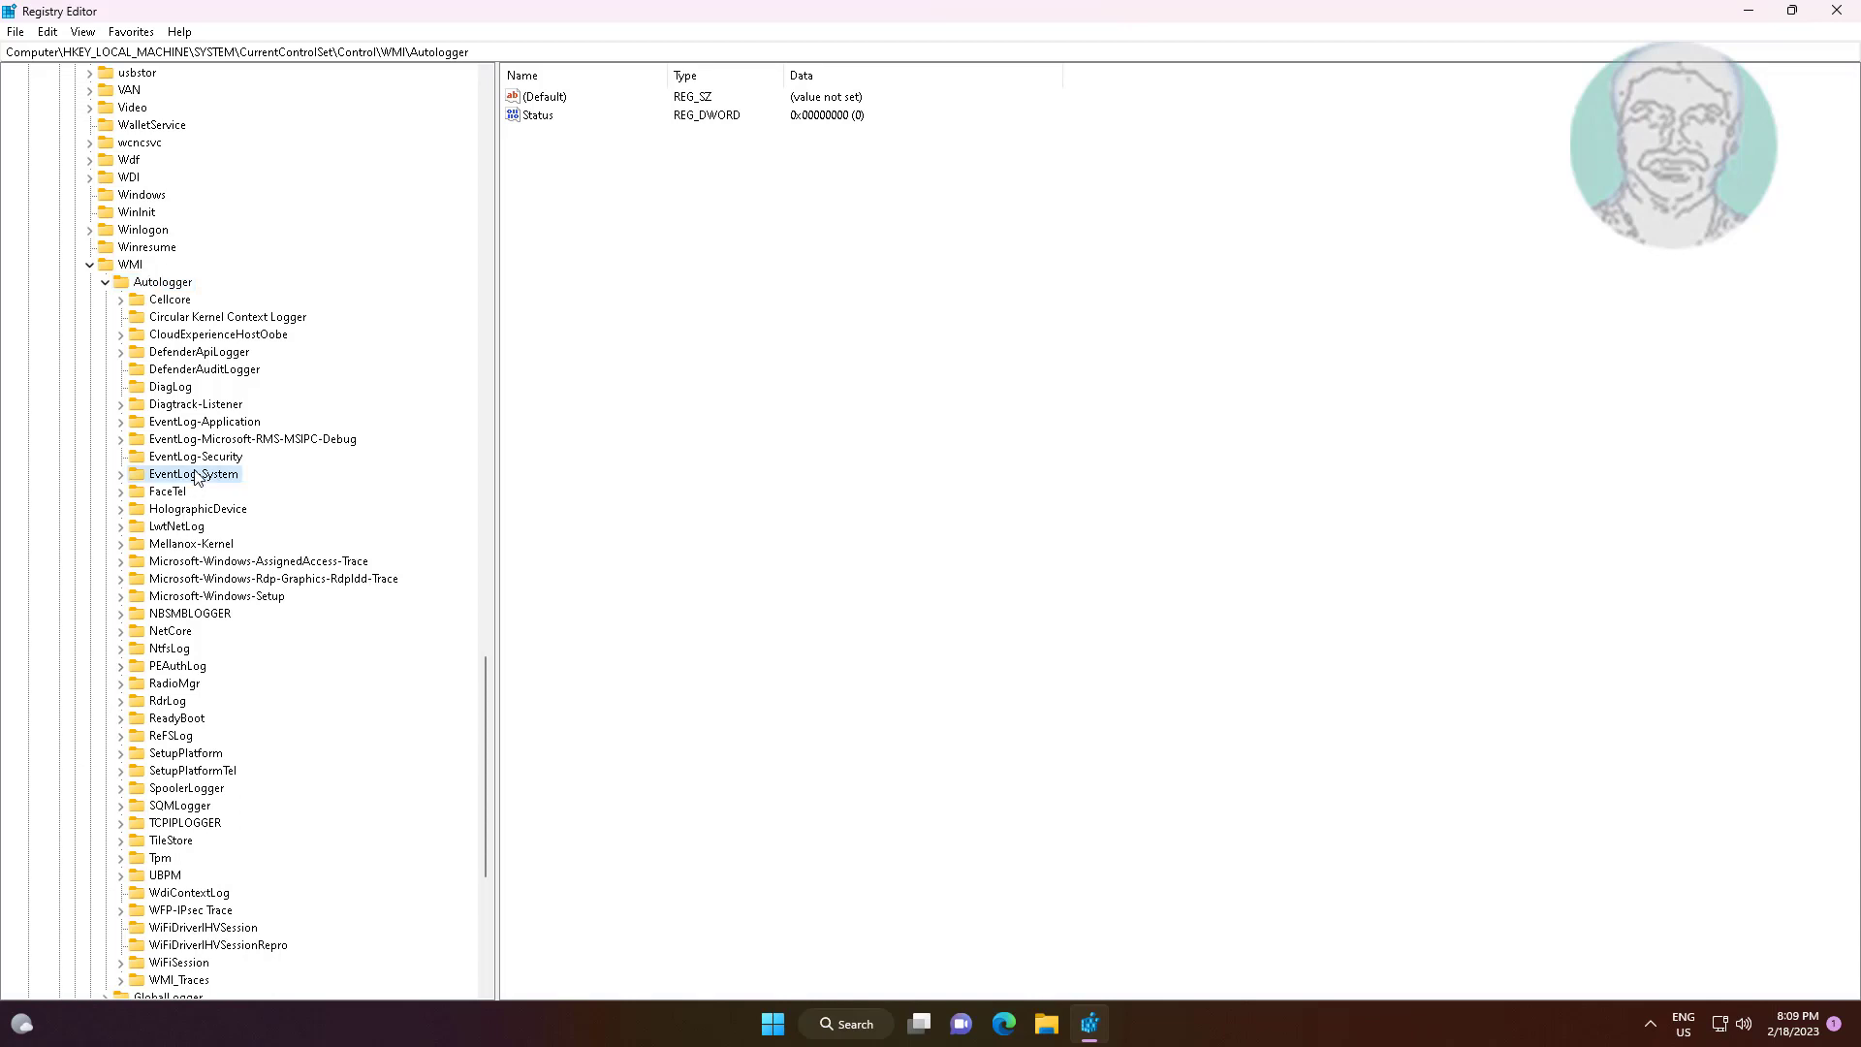
left_click(120, 475)
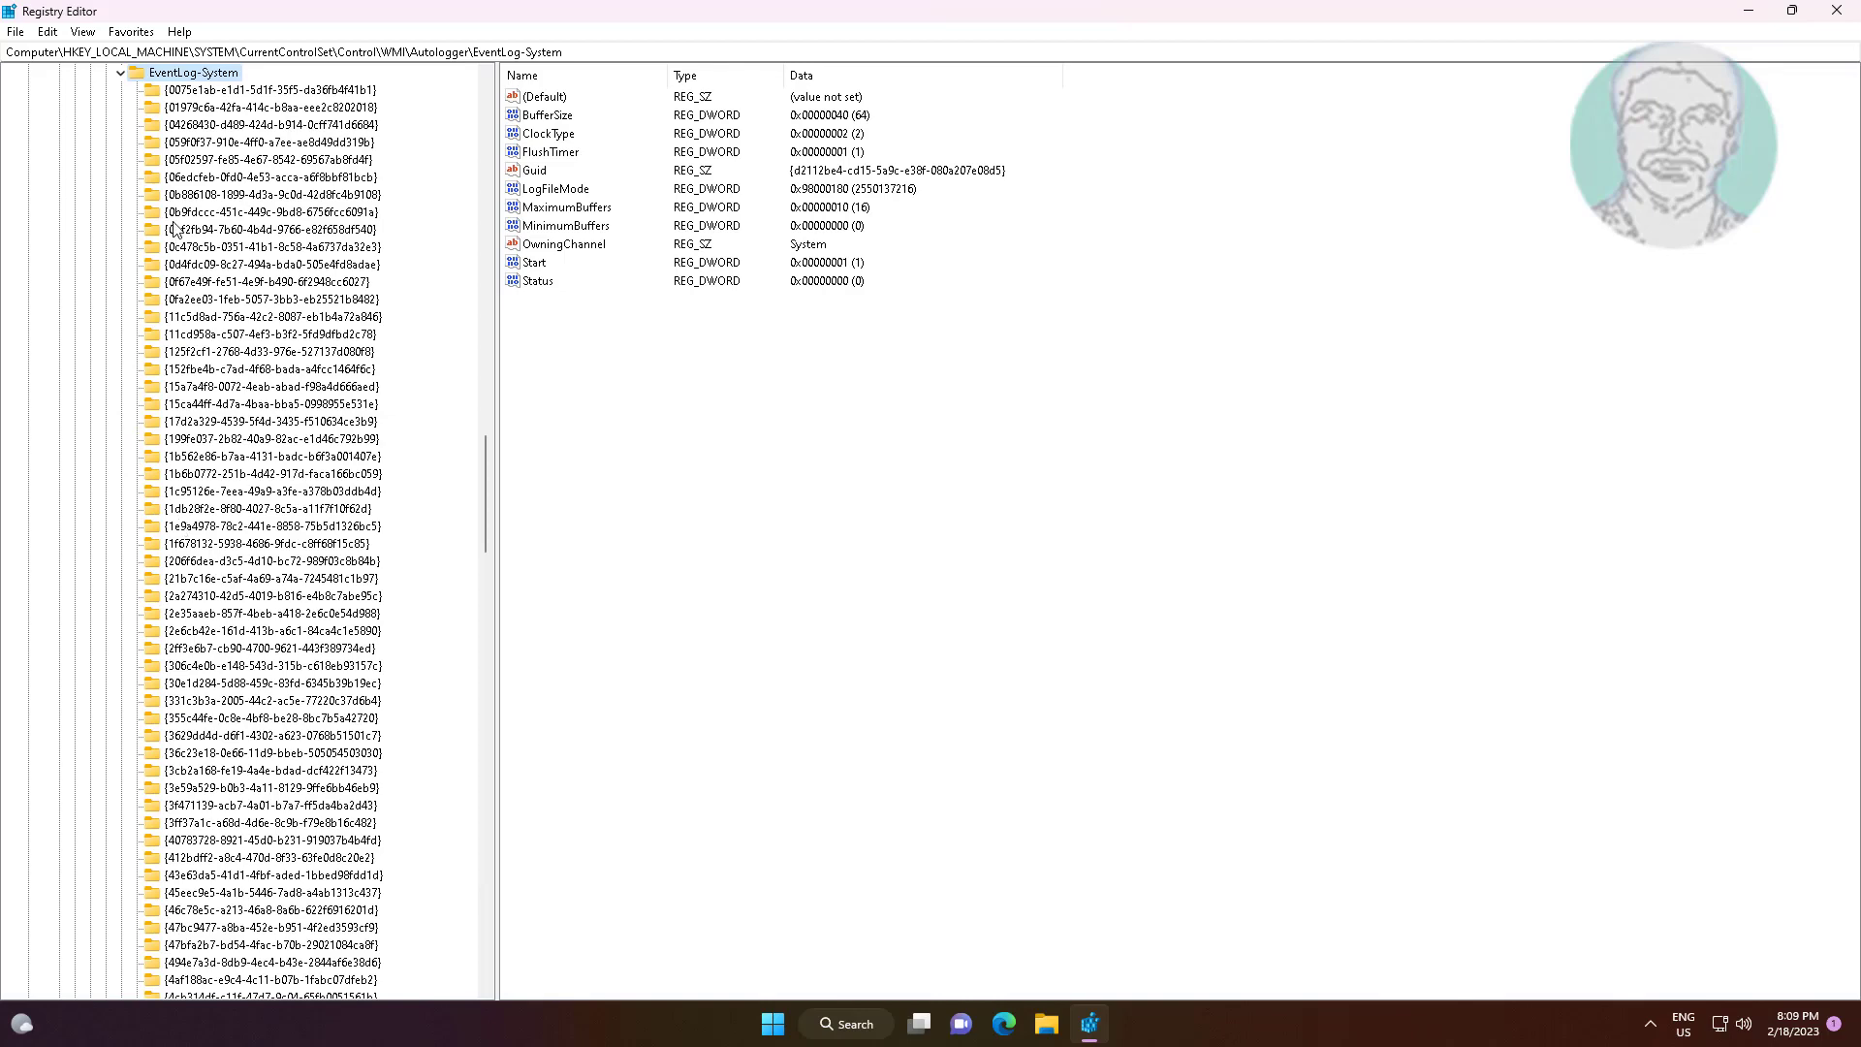
scroll(168, 690, "down", 11)
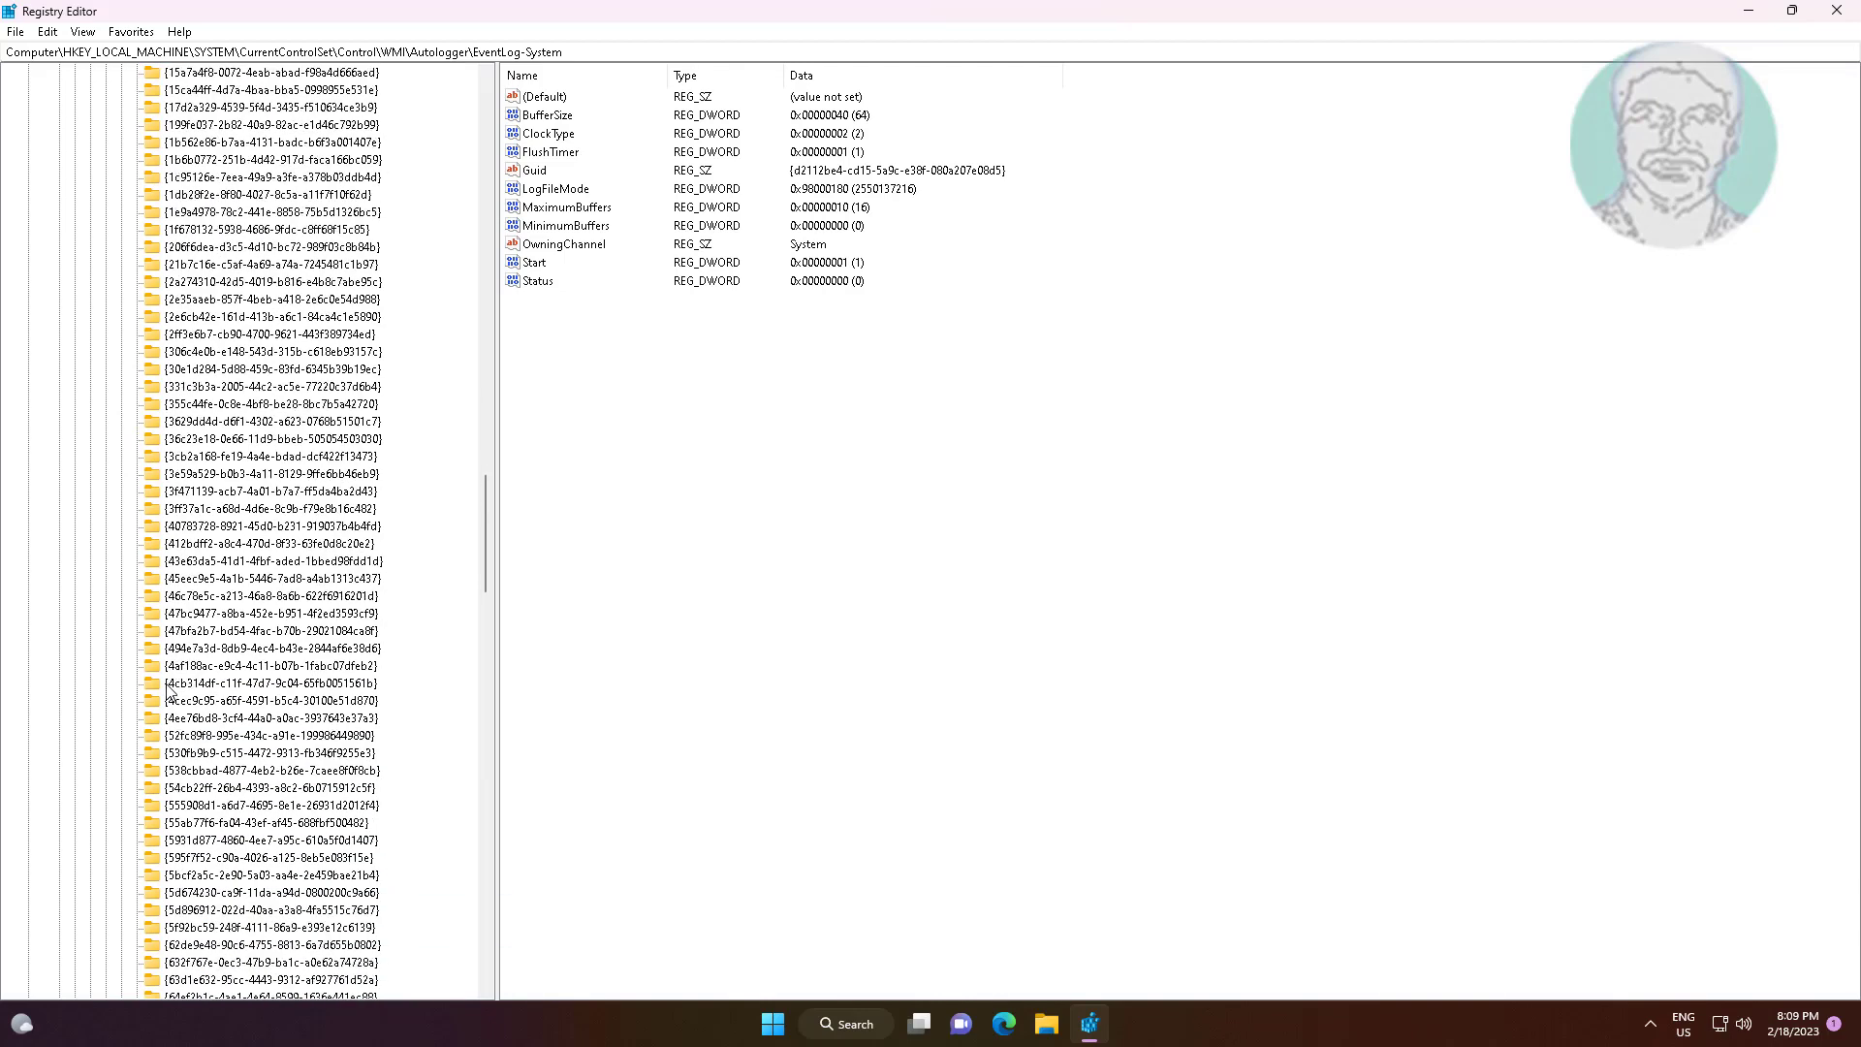
scroll(168, 690, "down", 18)
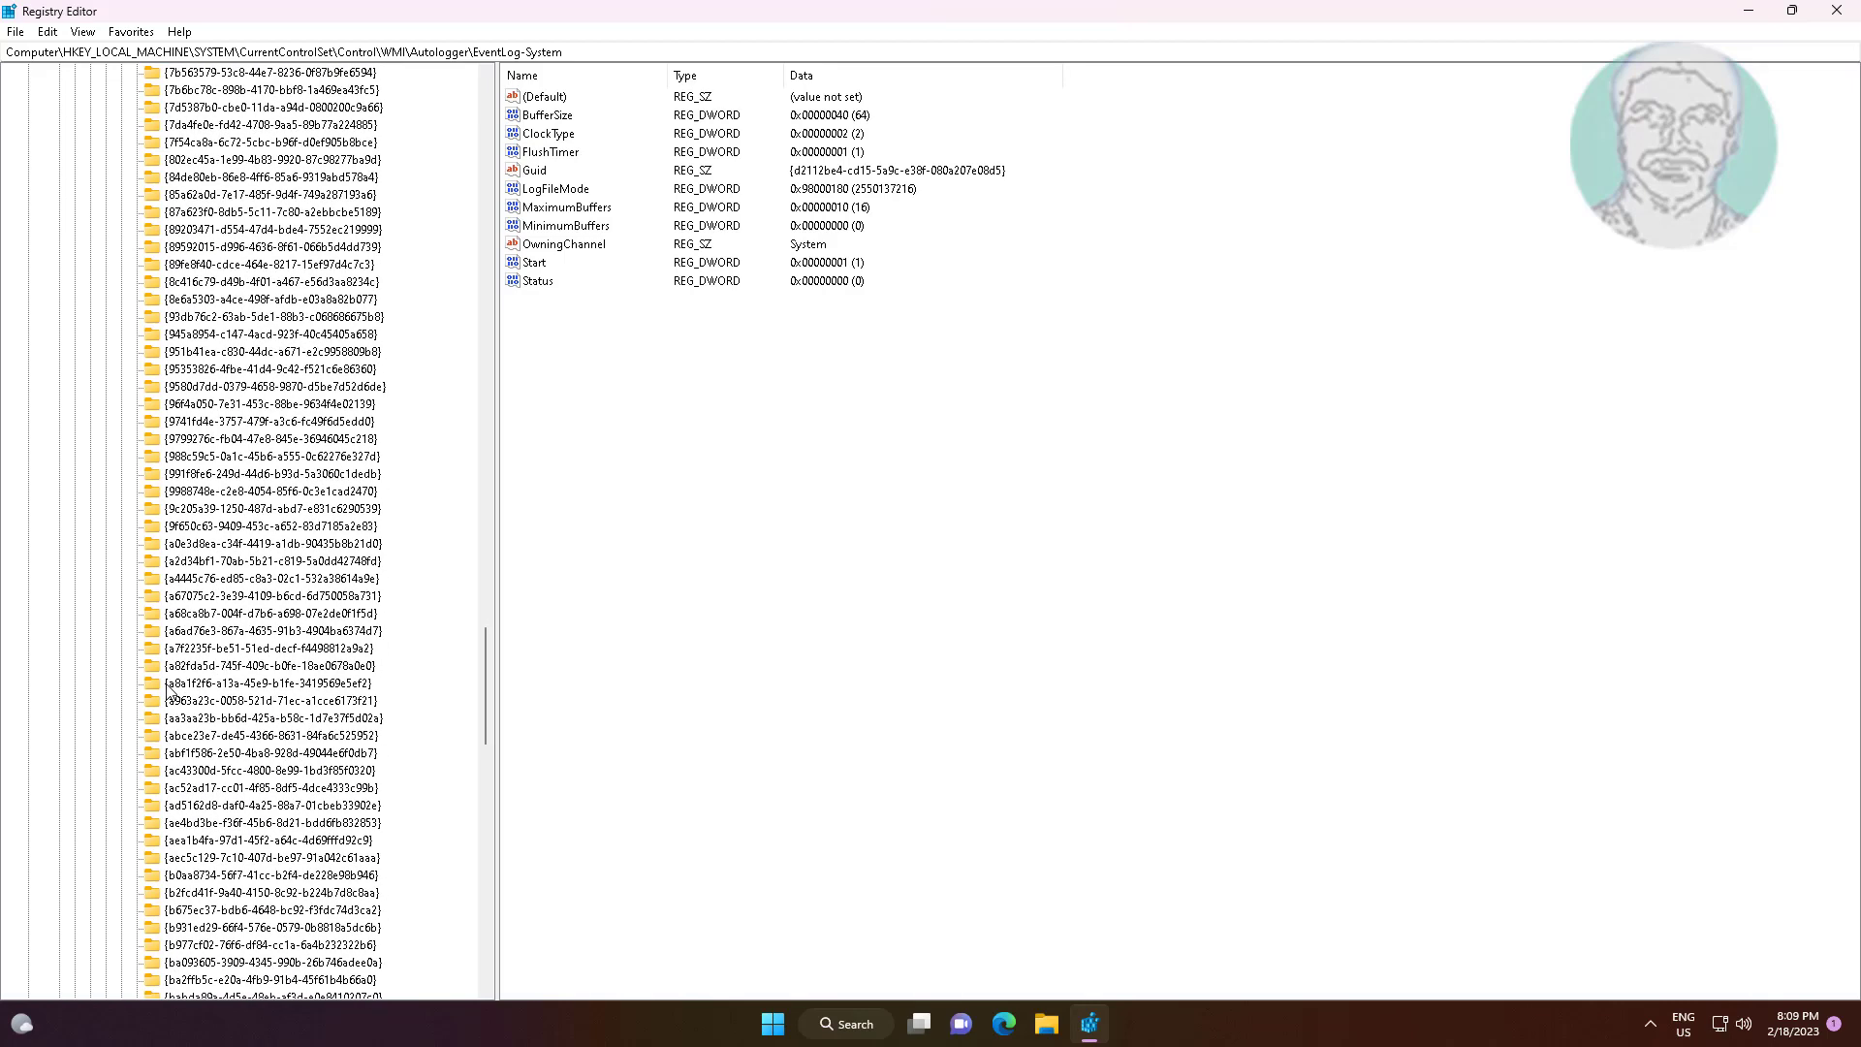
scroll(169, 690, "down", 5)
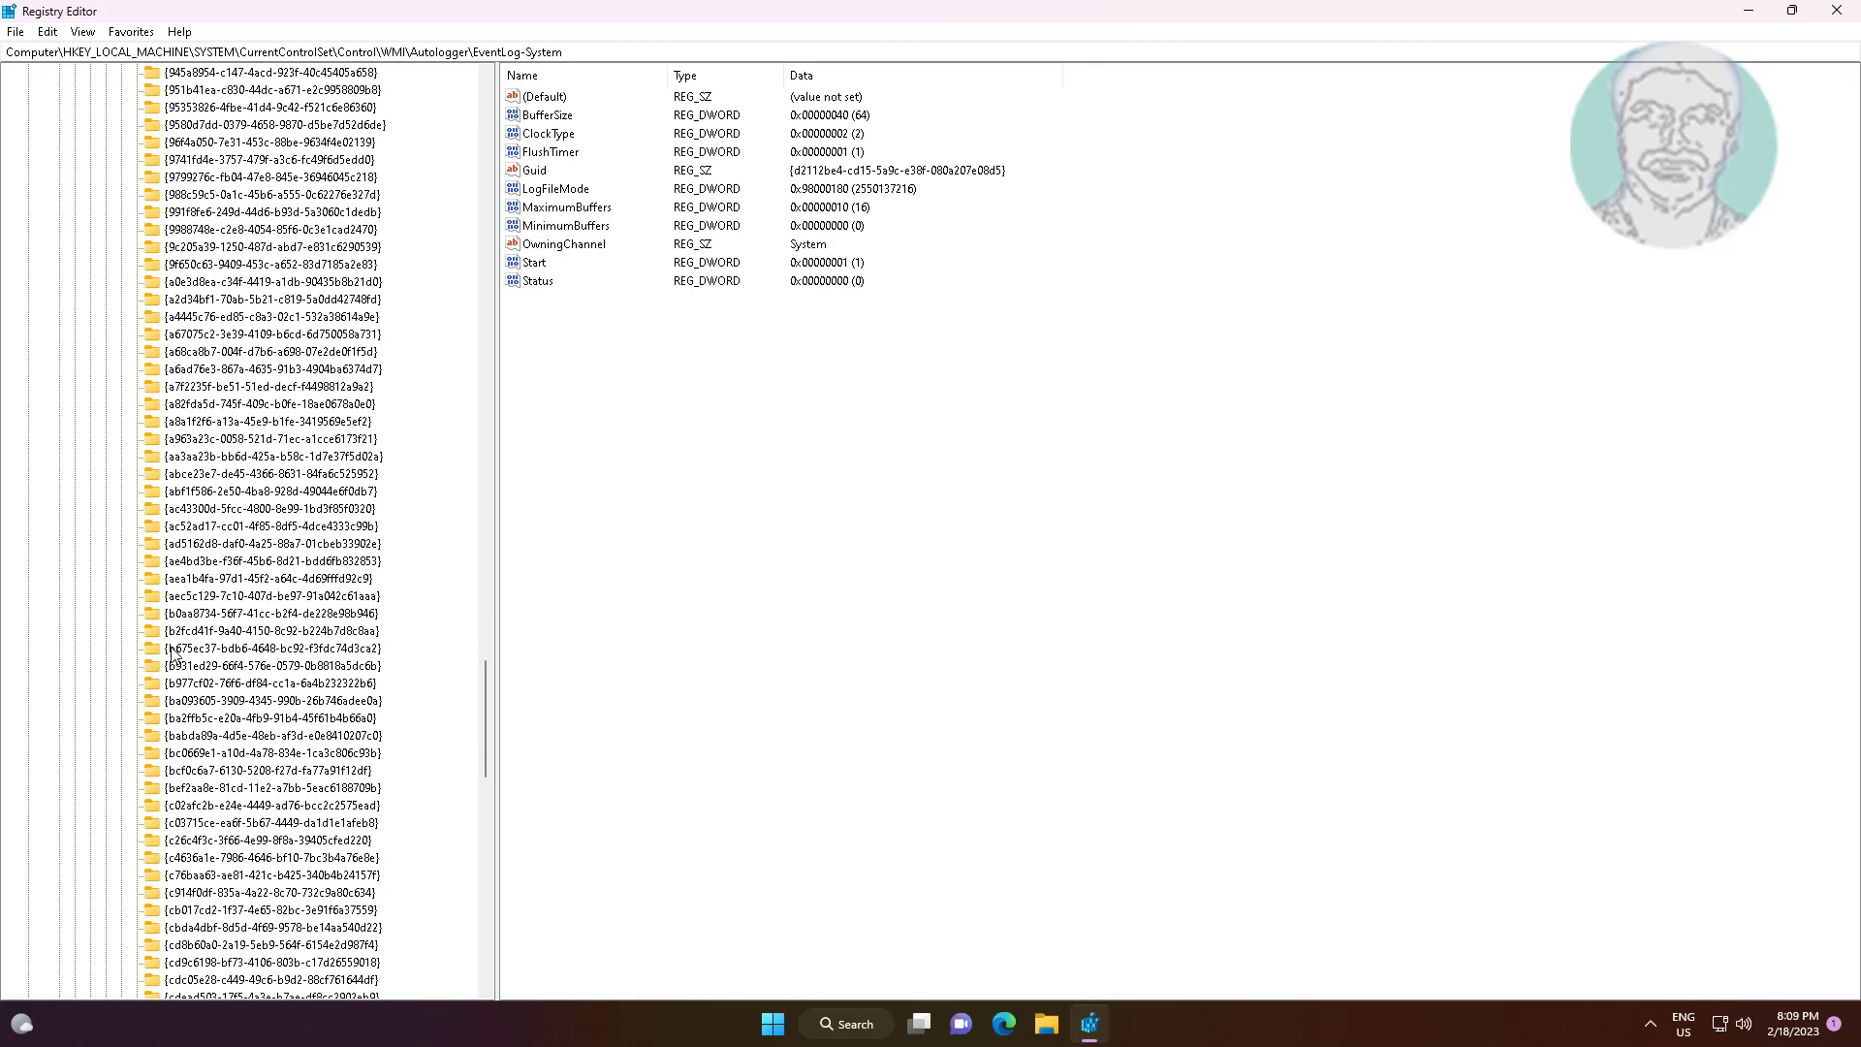
left_click(173, 649)
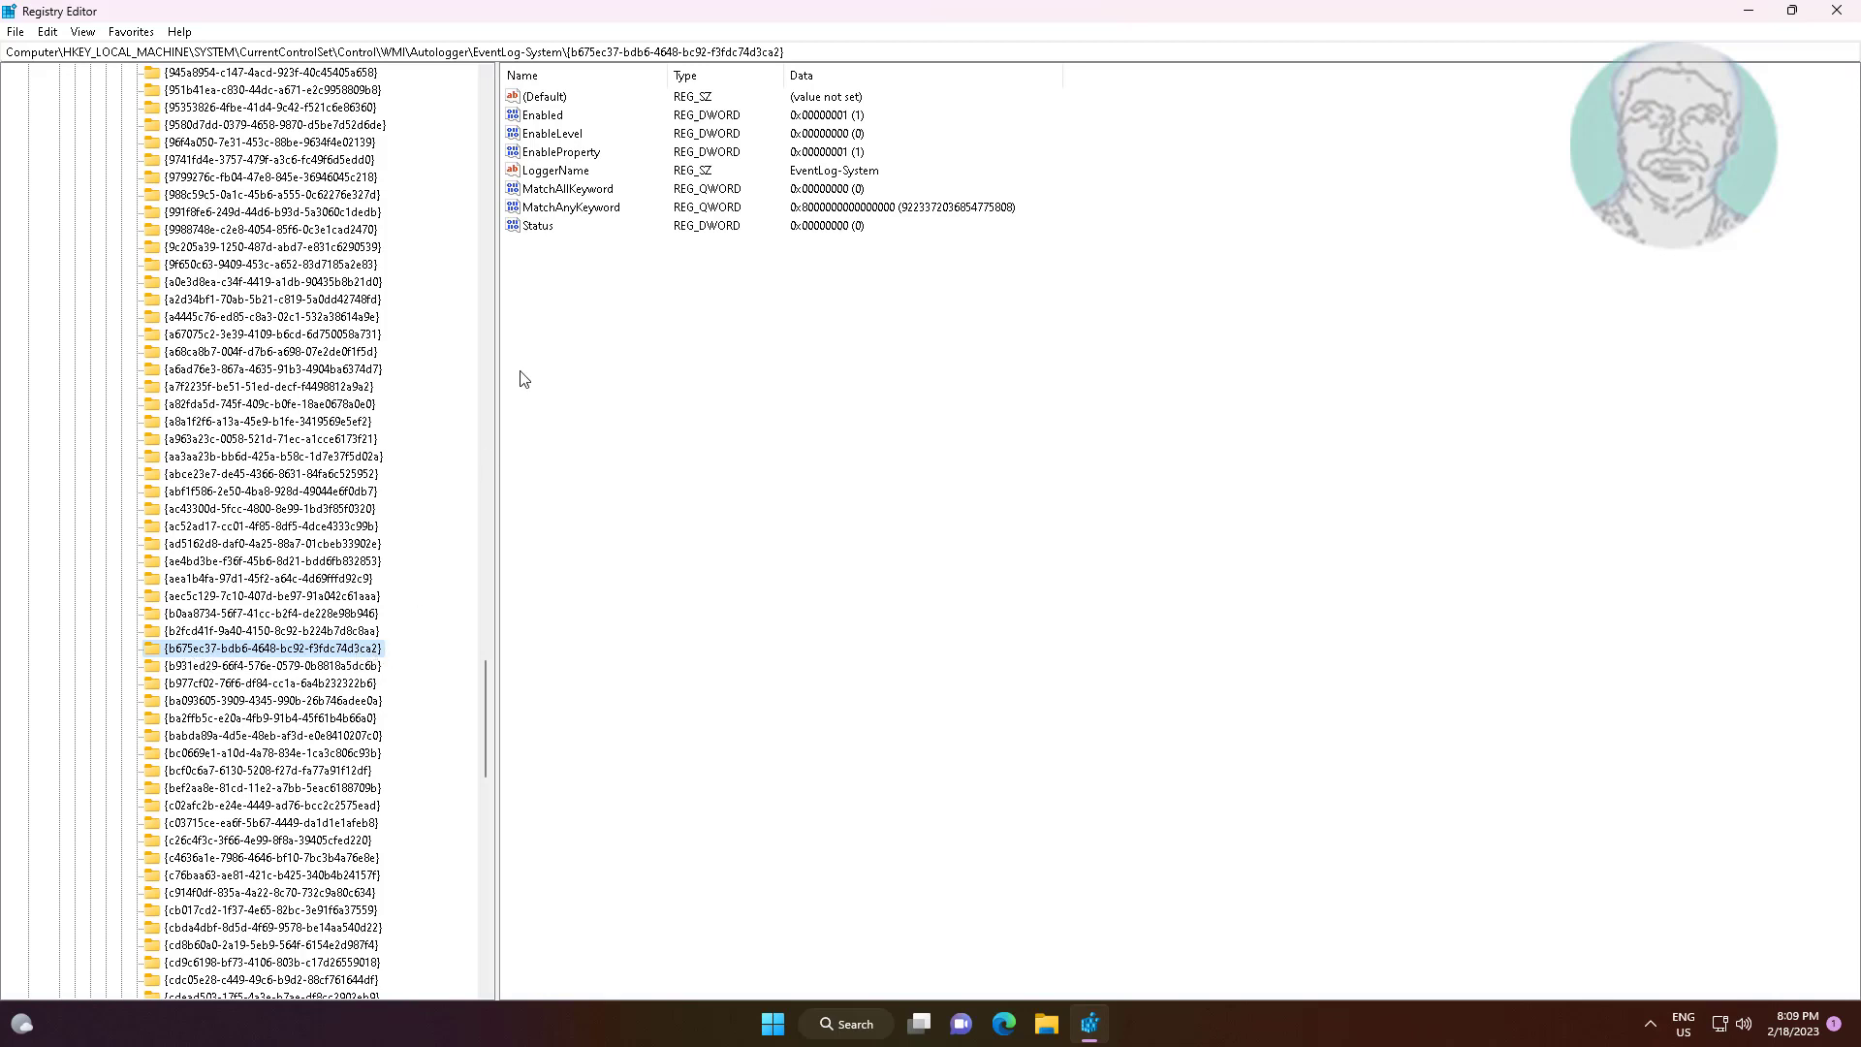
Change the provider key's Enabled value data from 1 to 0.
left_click(560, 121)
double_click(560, 118)
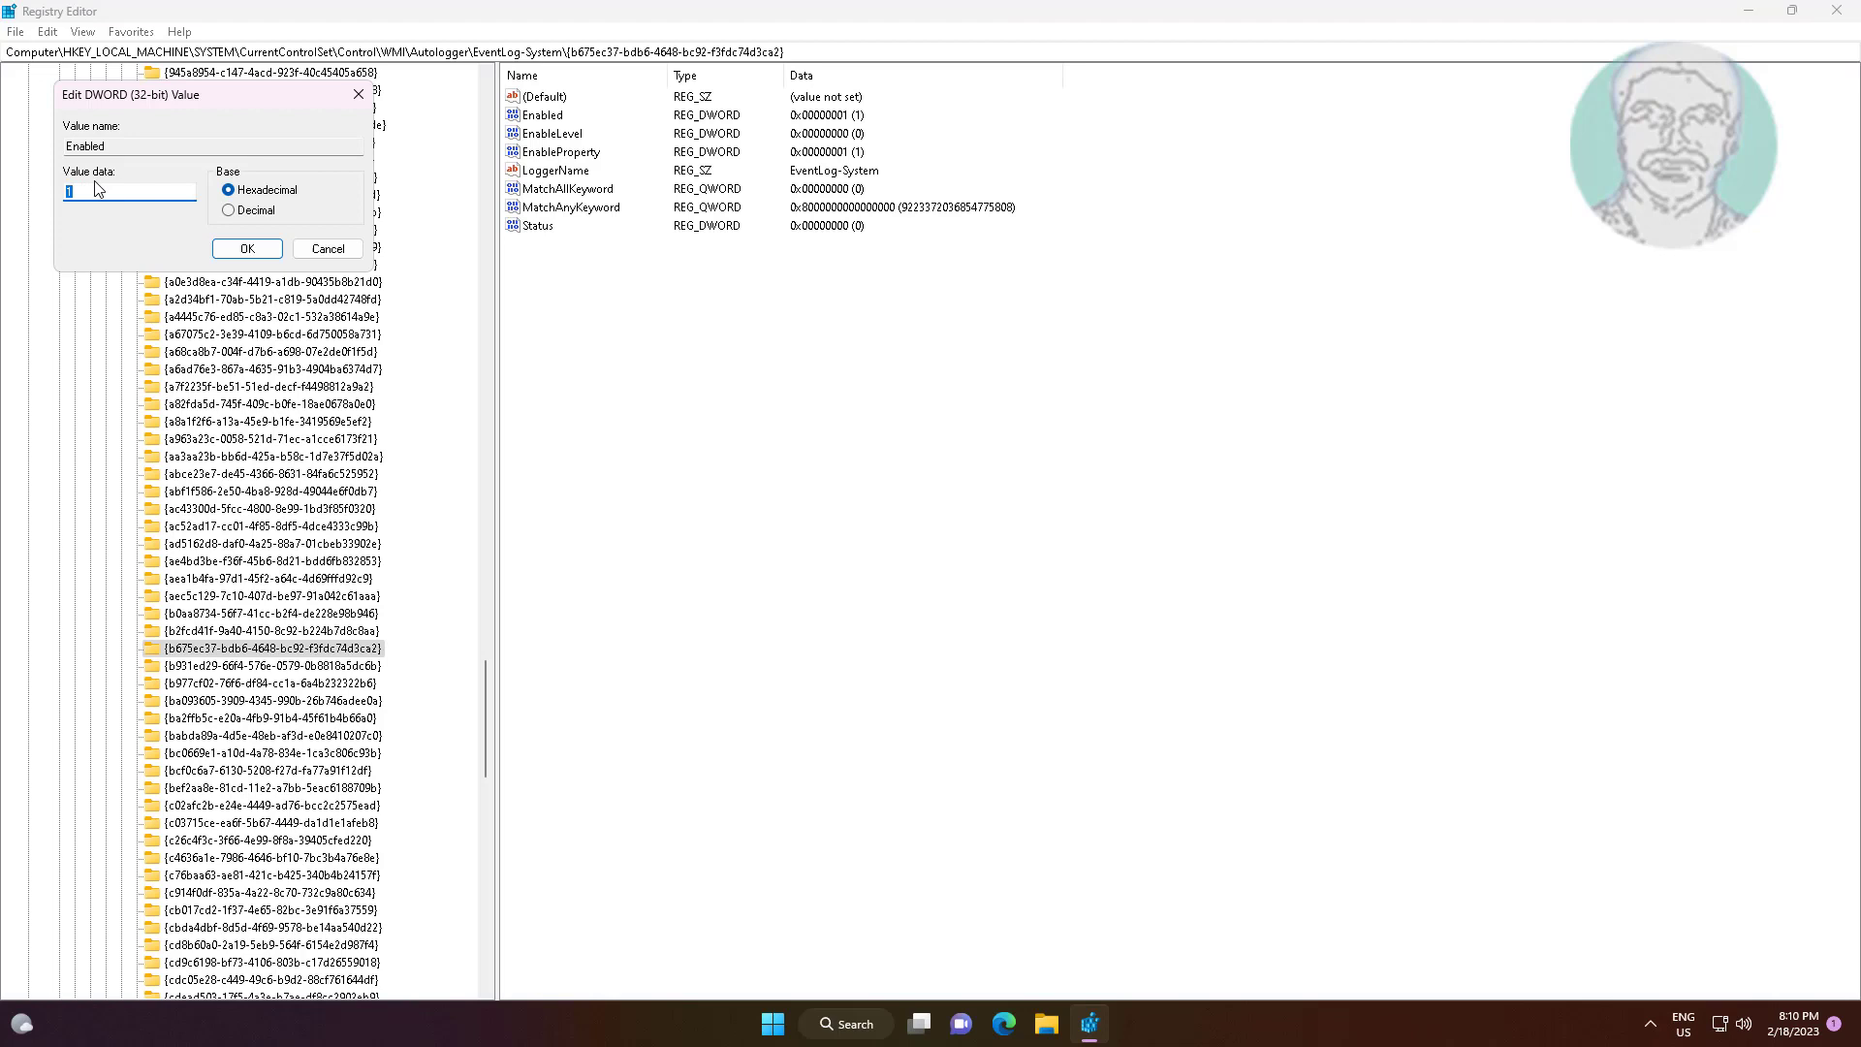
type("0")
left_click(274, 252)
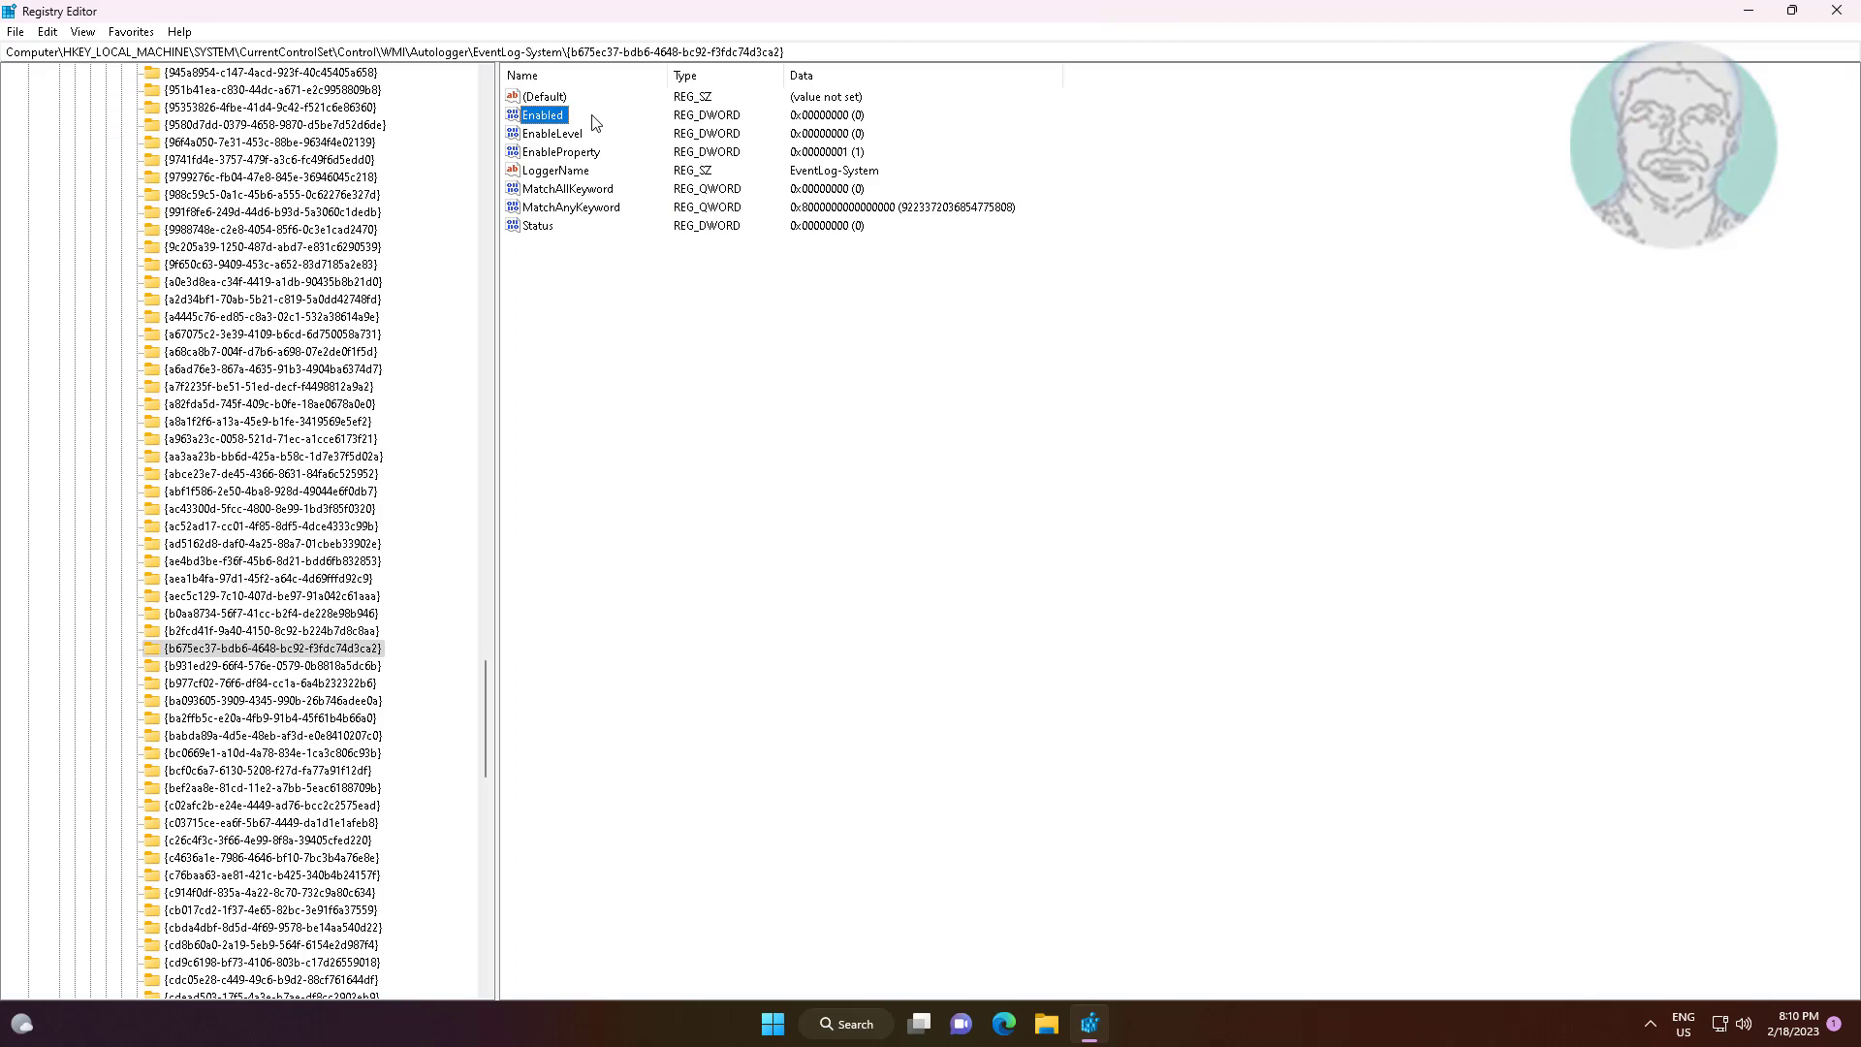
left_click_drag(484, 748, 484, 92)
Collapse the Control, CurrentControlSet, SYSTEM and HKEY_LOCAL_MACHINE keys and close Registry Editor.
left_click(74, 334)
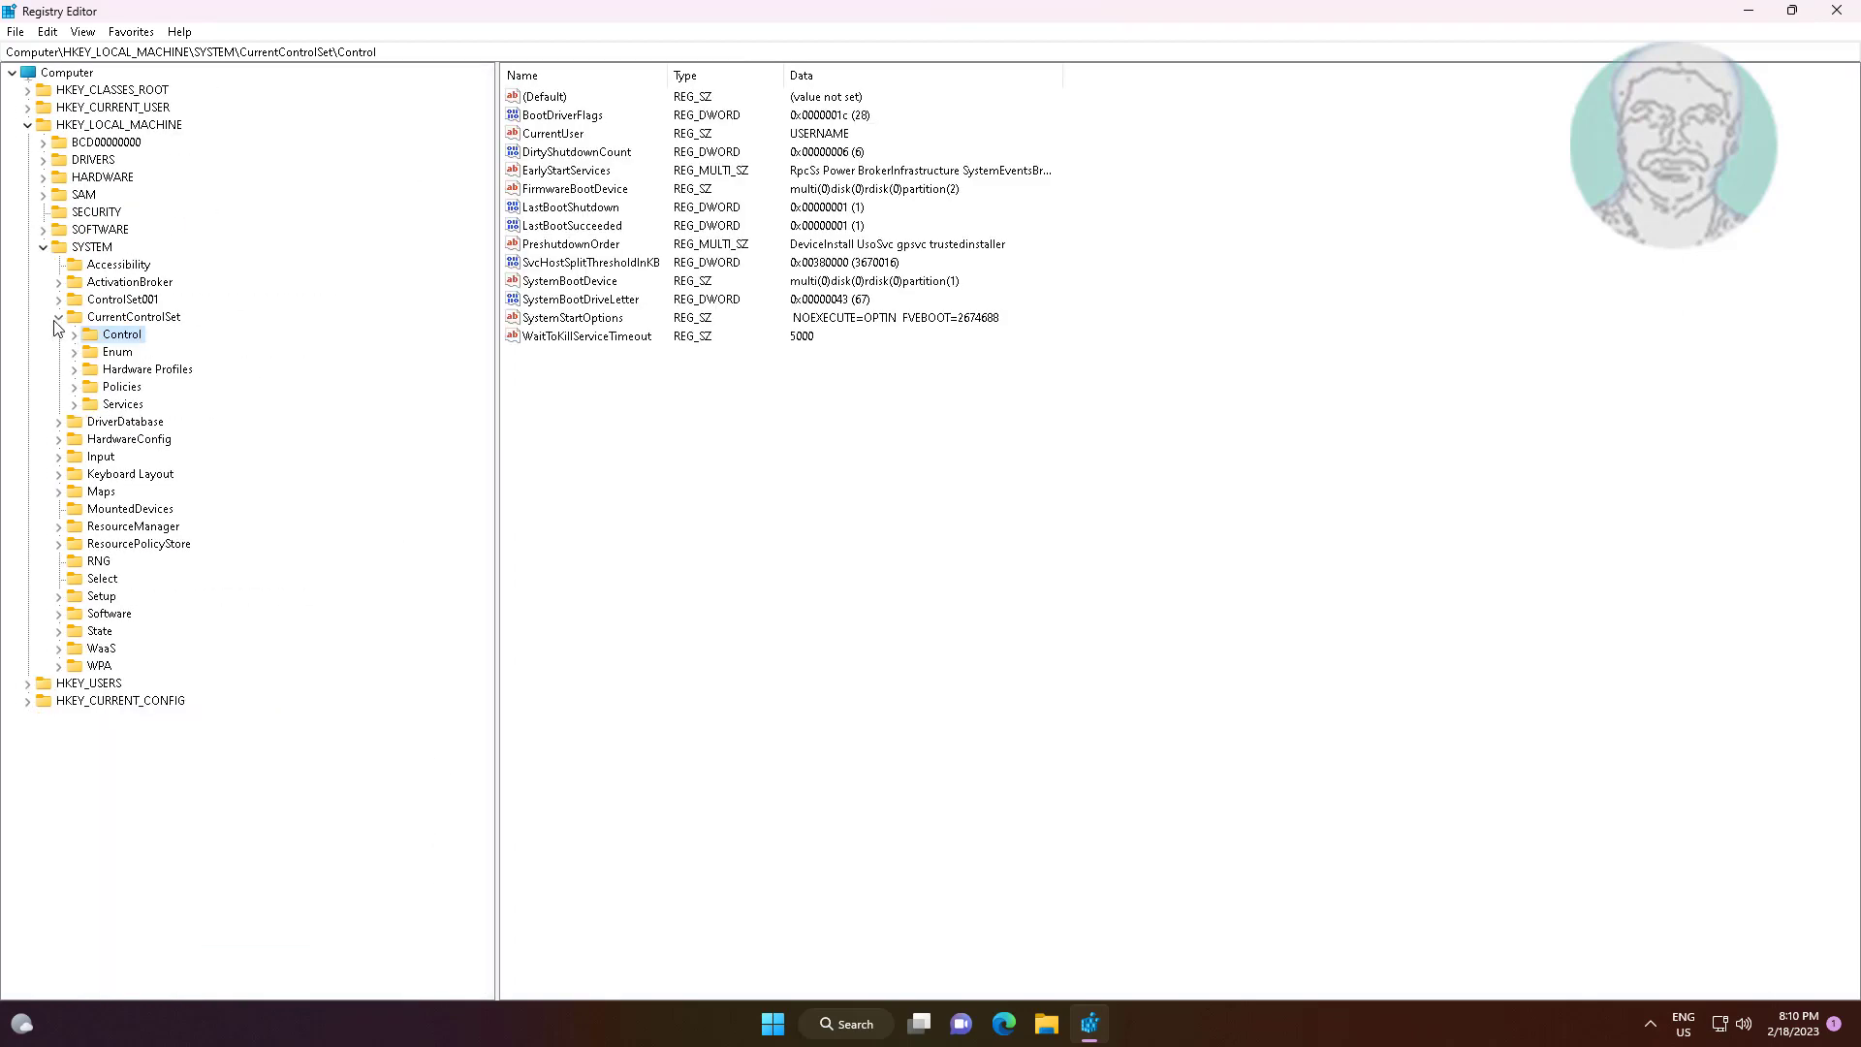
left_click(59, 317)
left_click(43, 247)
left_click(27, 124)
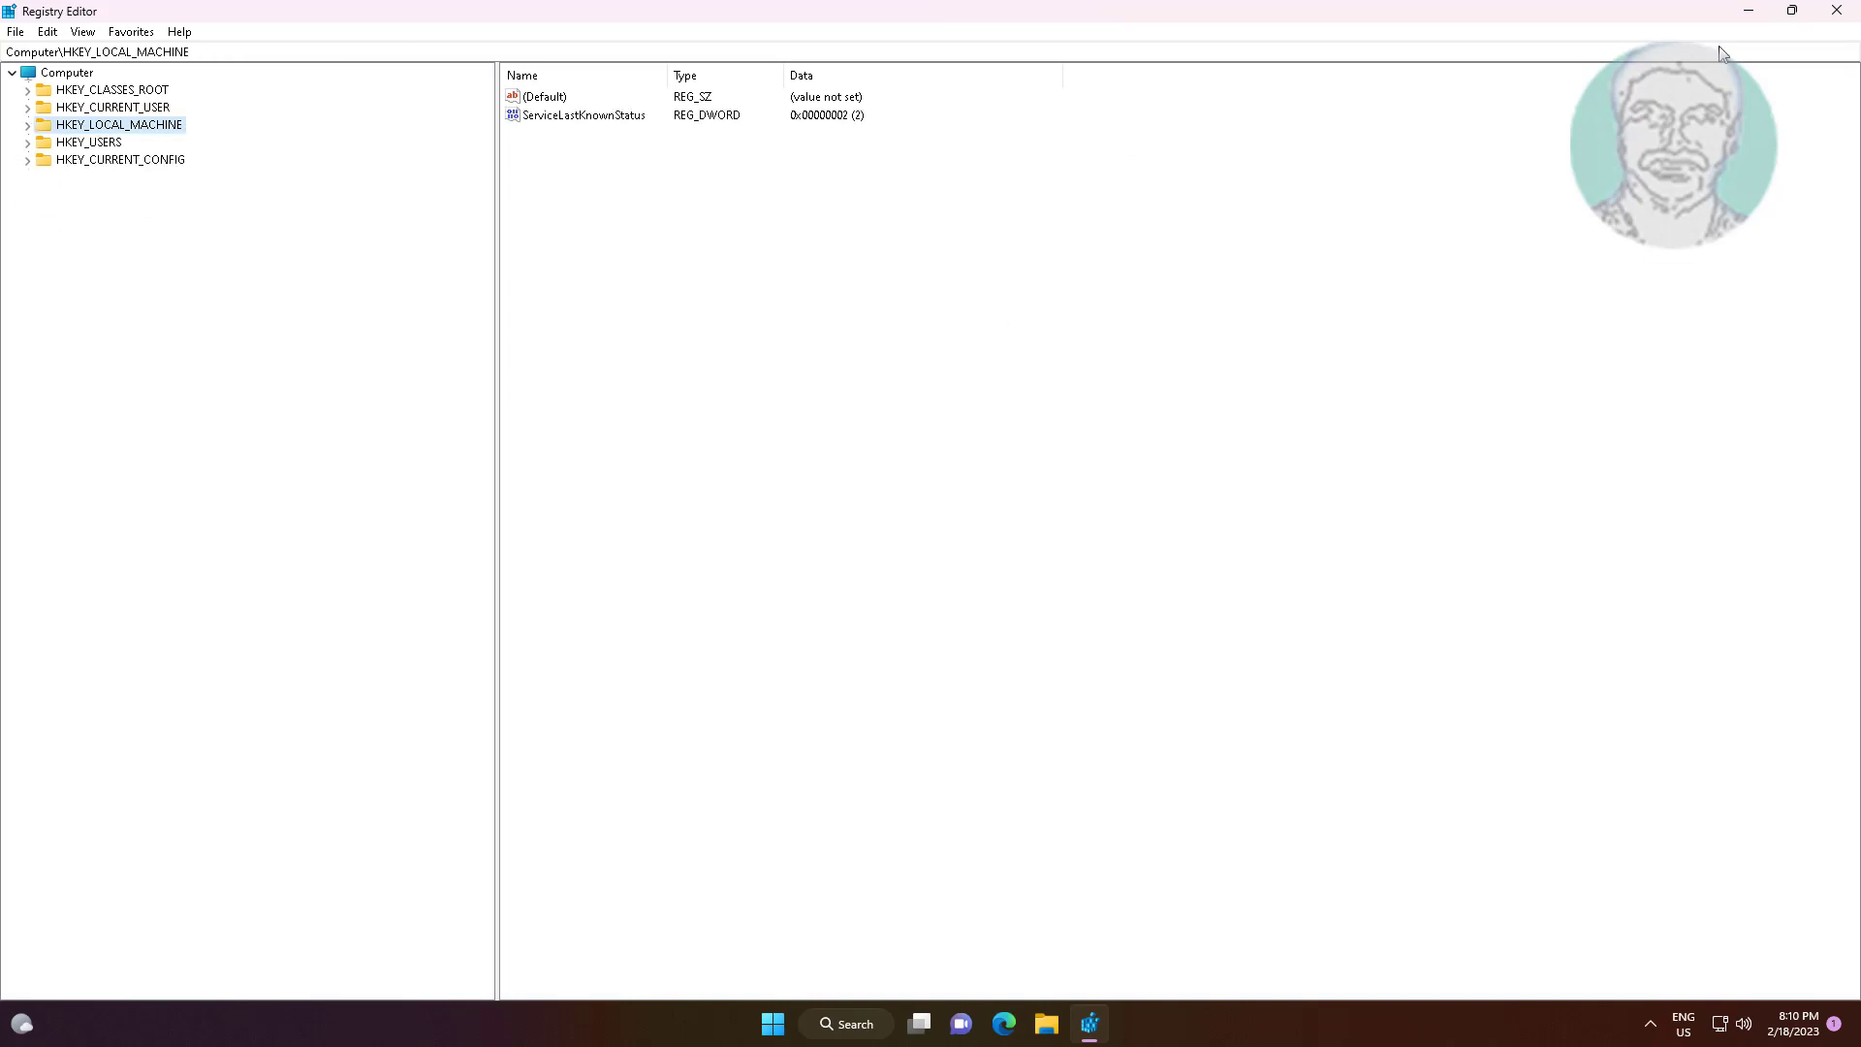
left_click(1837, 12)
Restart the computer from the Start menu's power options.
left_click(792, 1023)
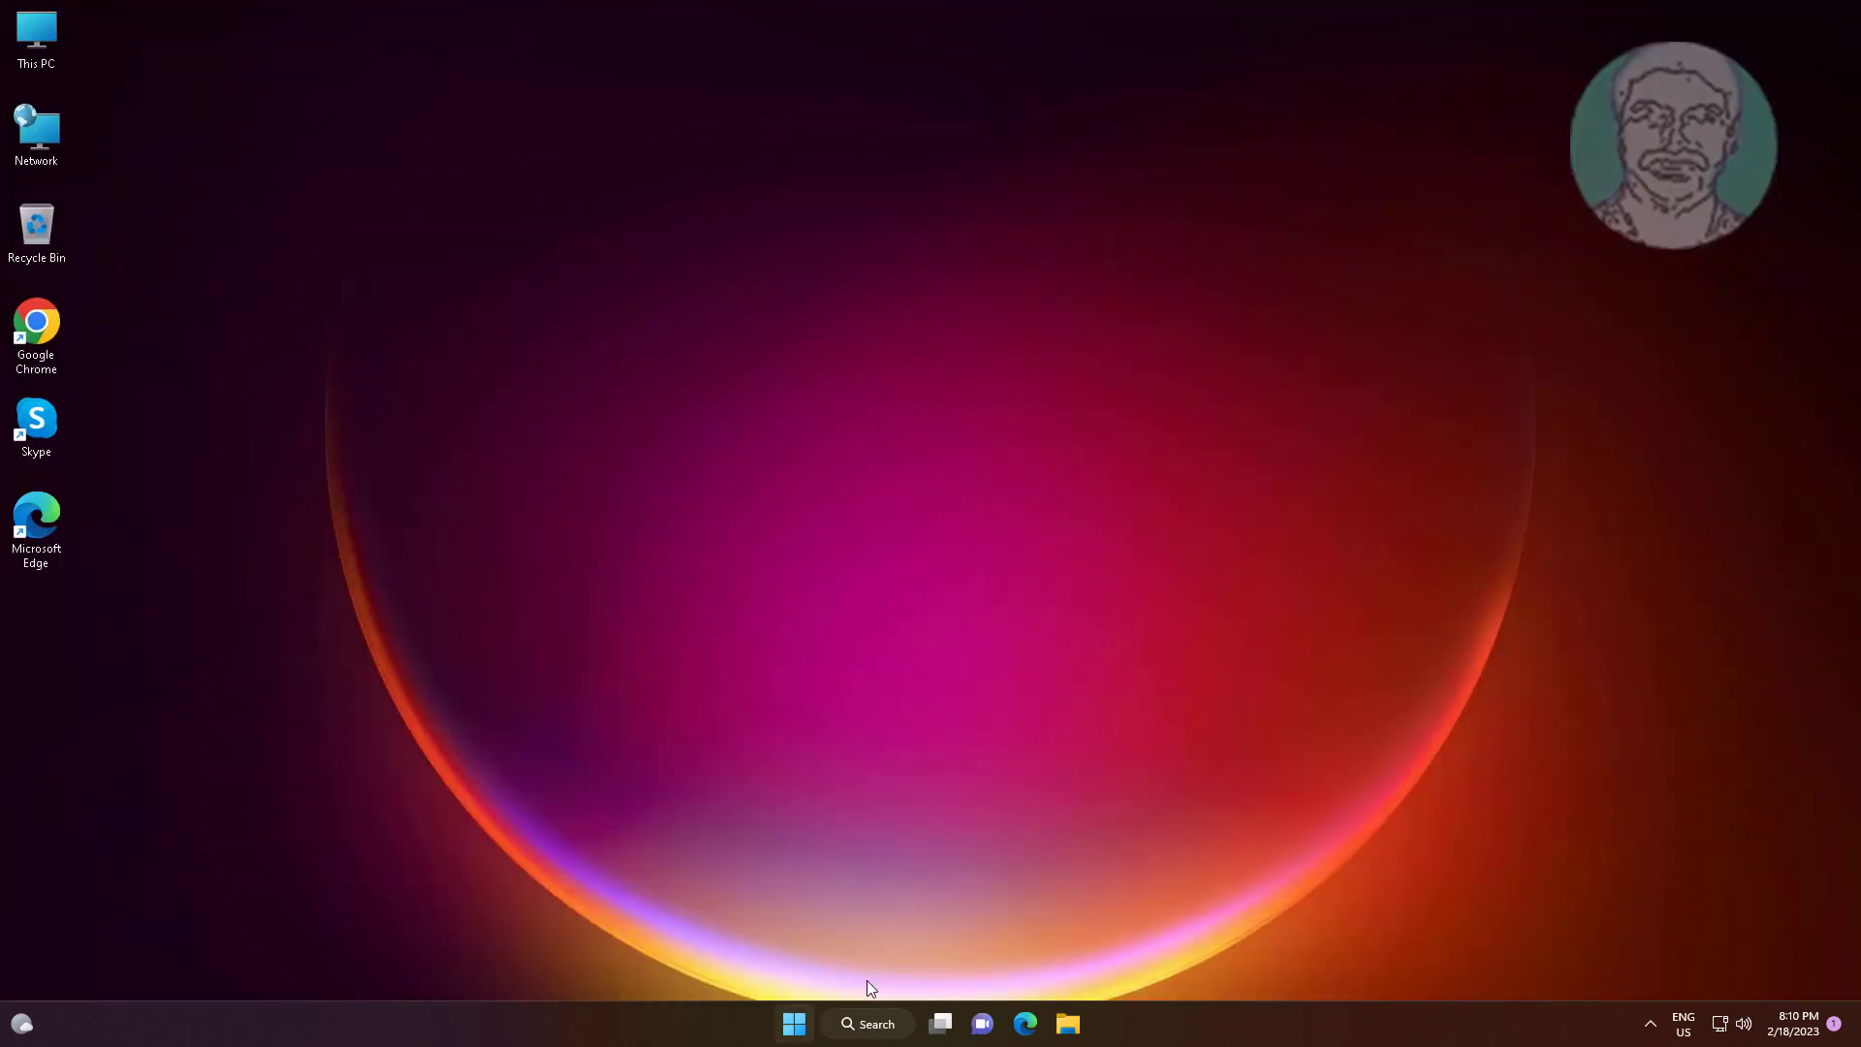
left_click(1183, 952)
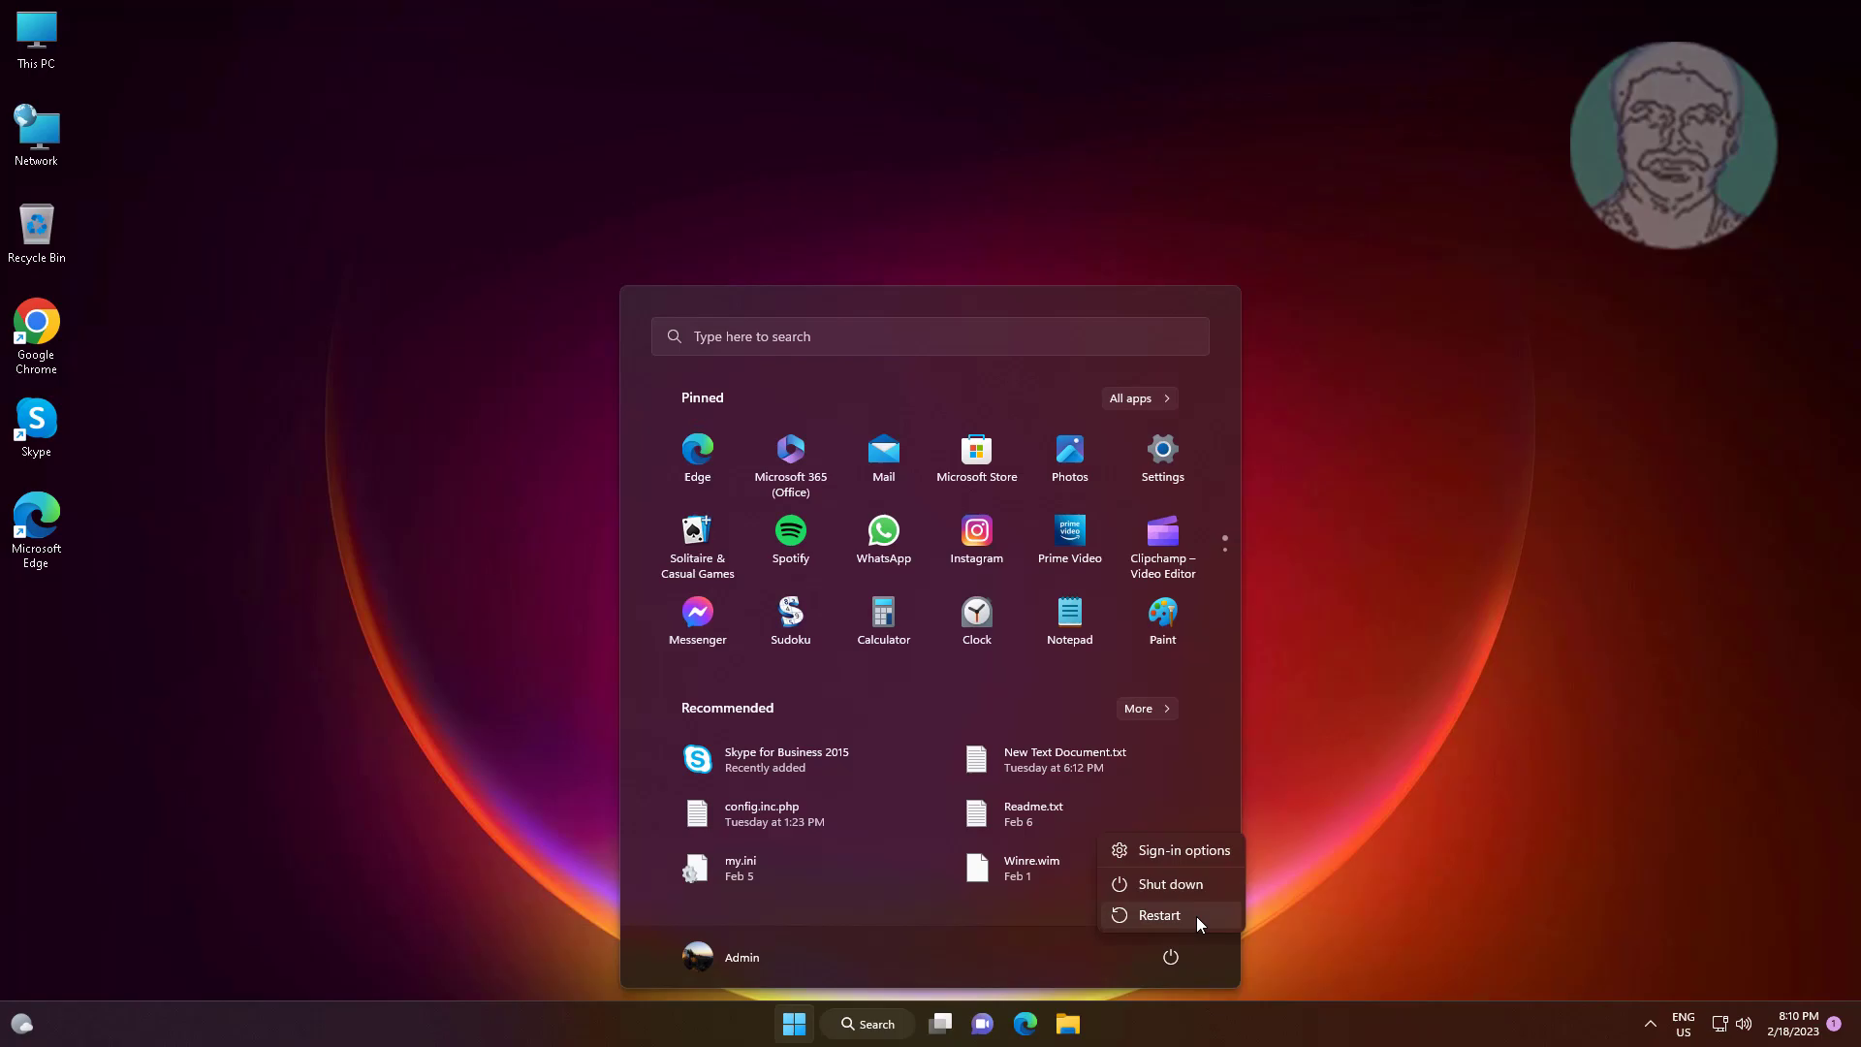
left_click(1196, 915)
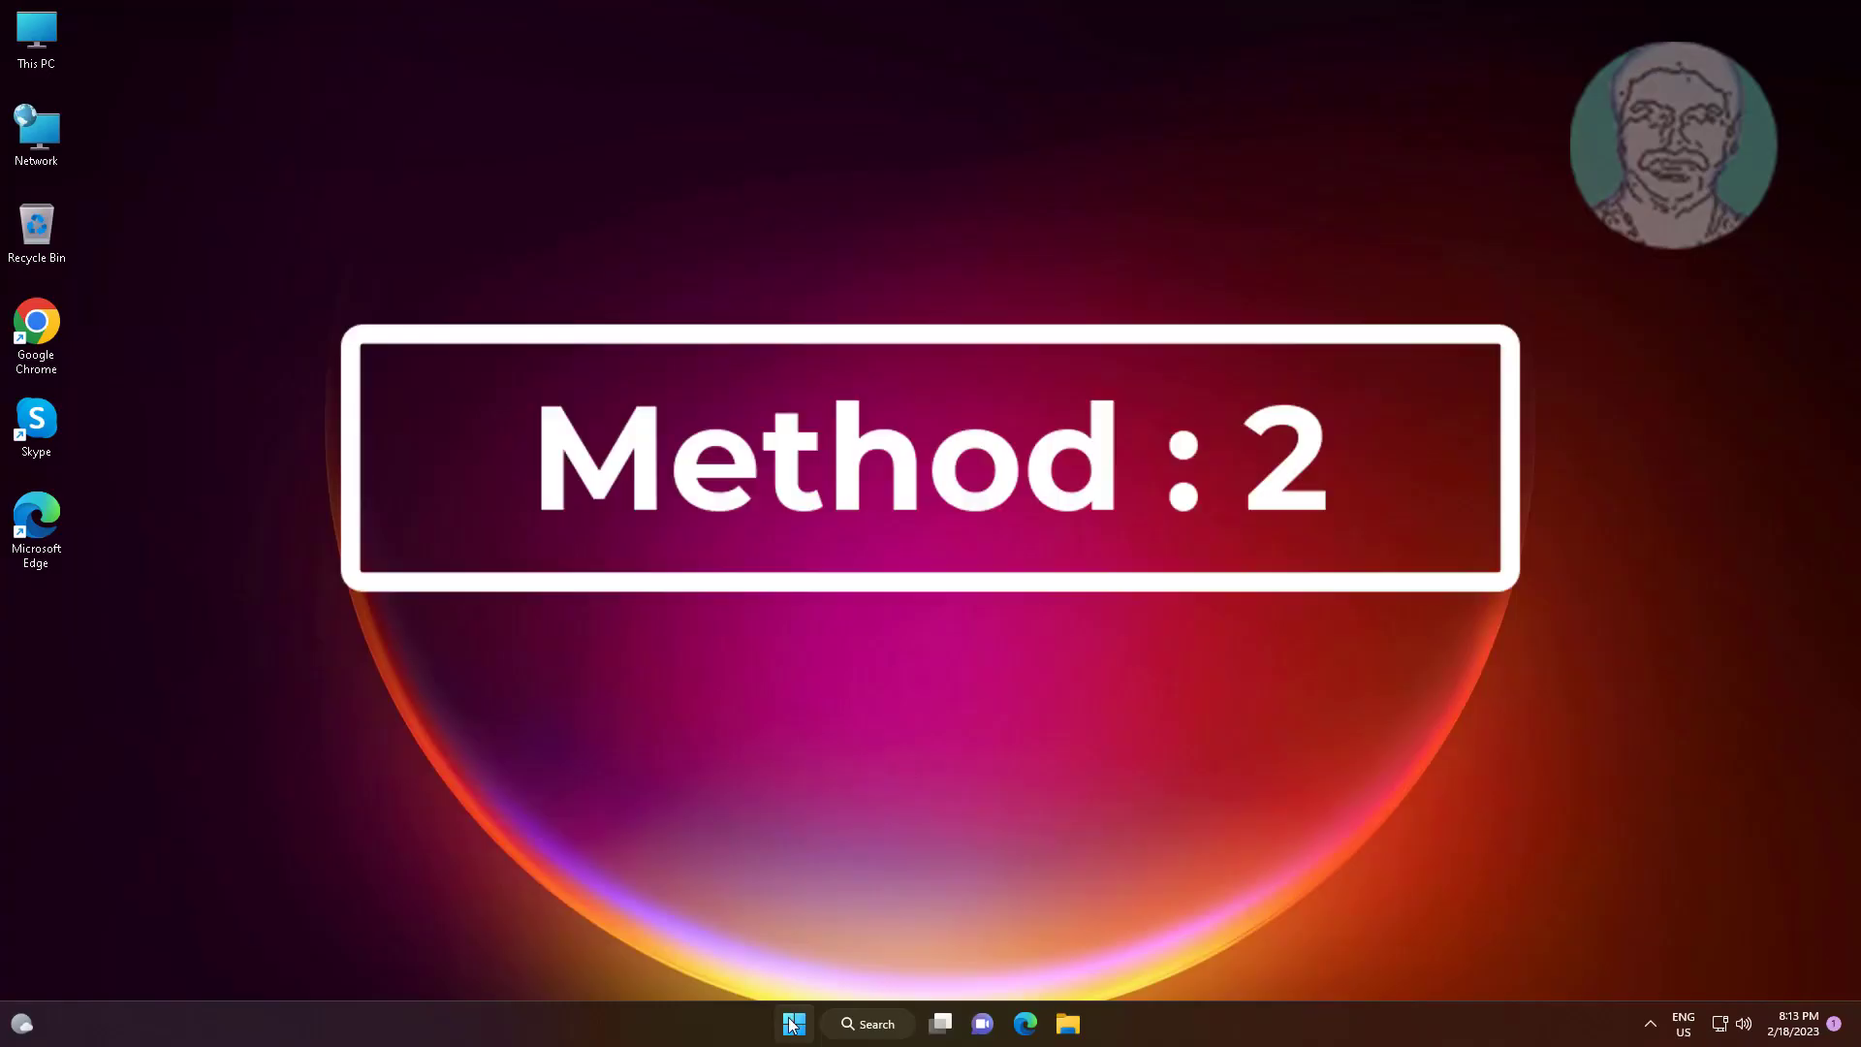
Open Device Manager from the Win+X list and expand Display adapters.
right_click(792, 1023)
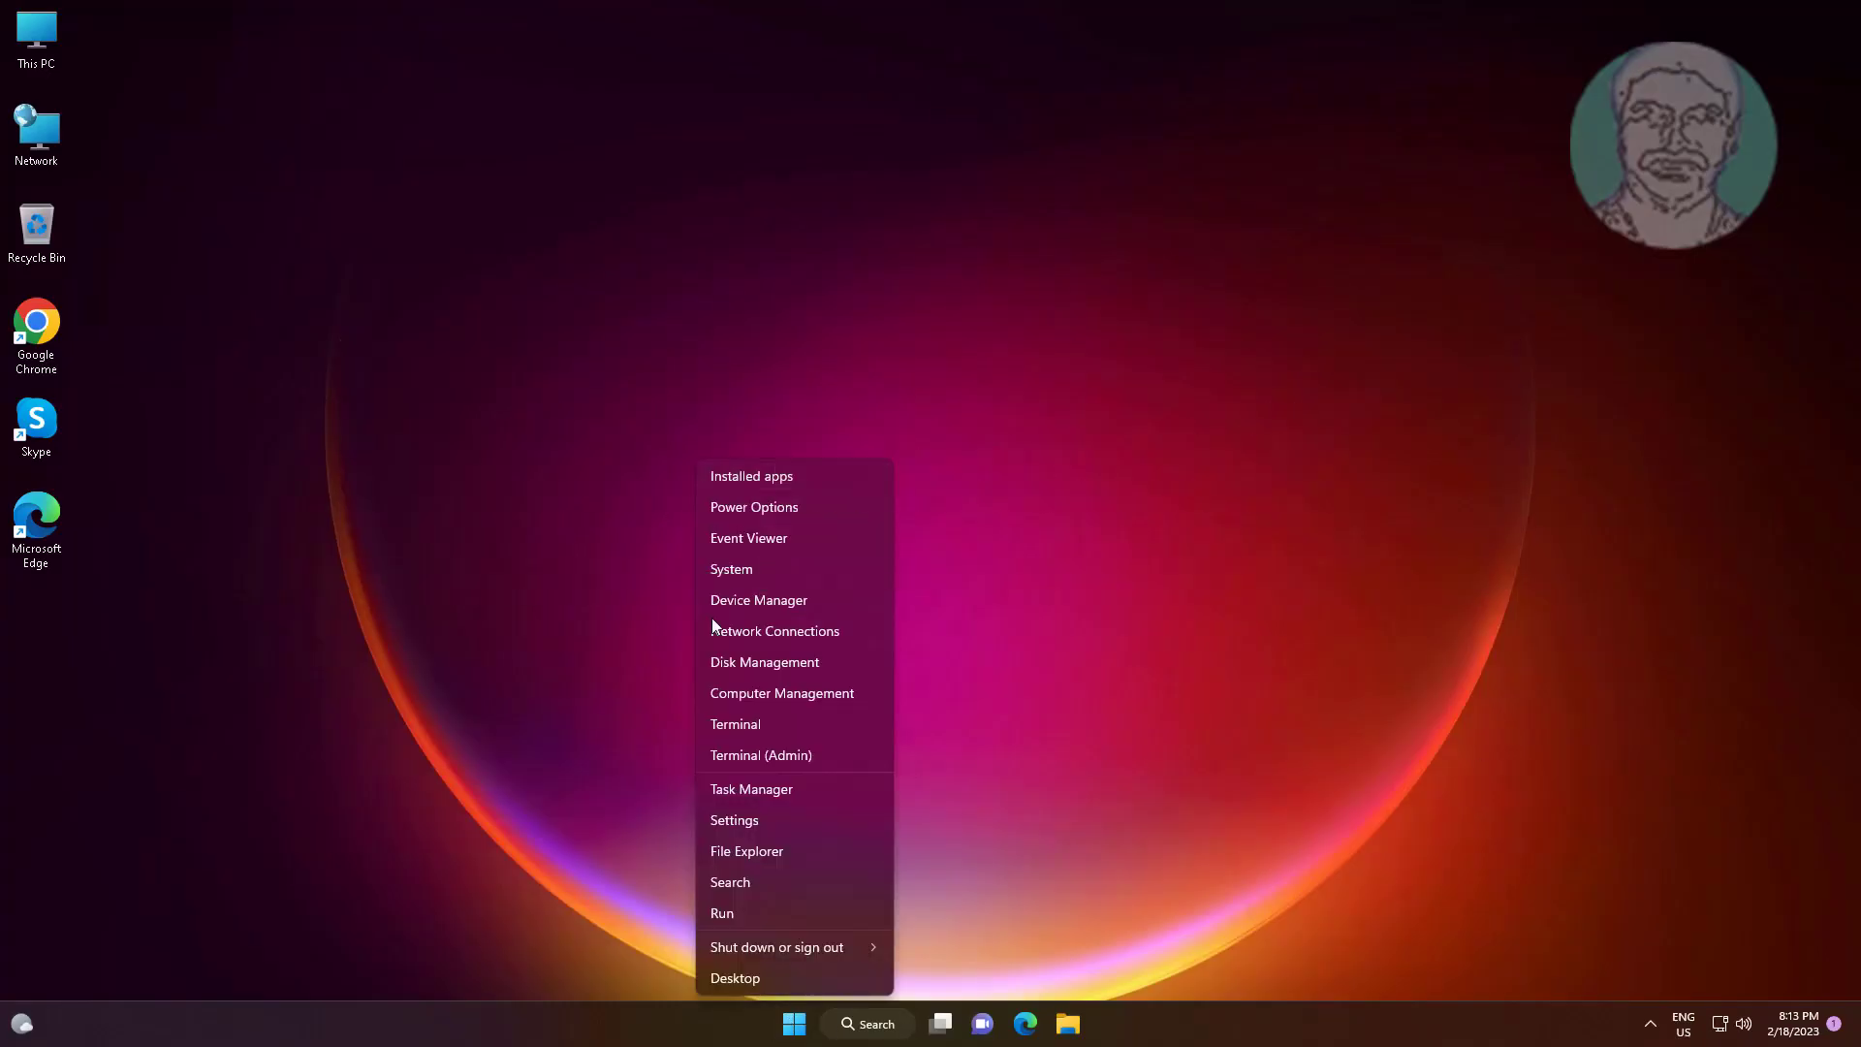
left_click(812, 607)
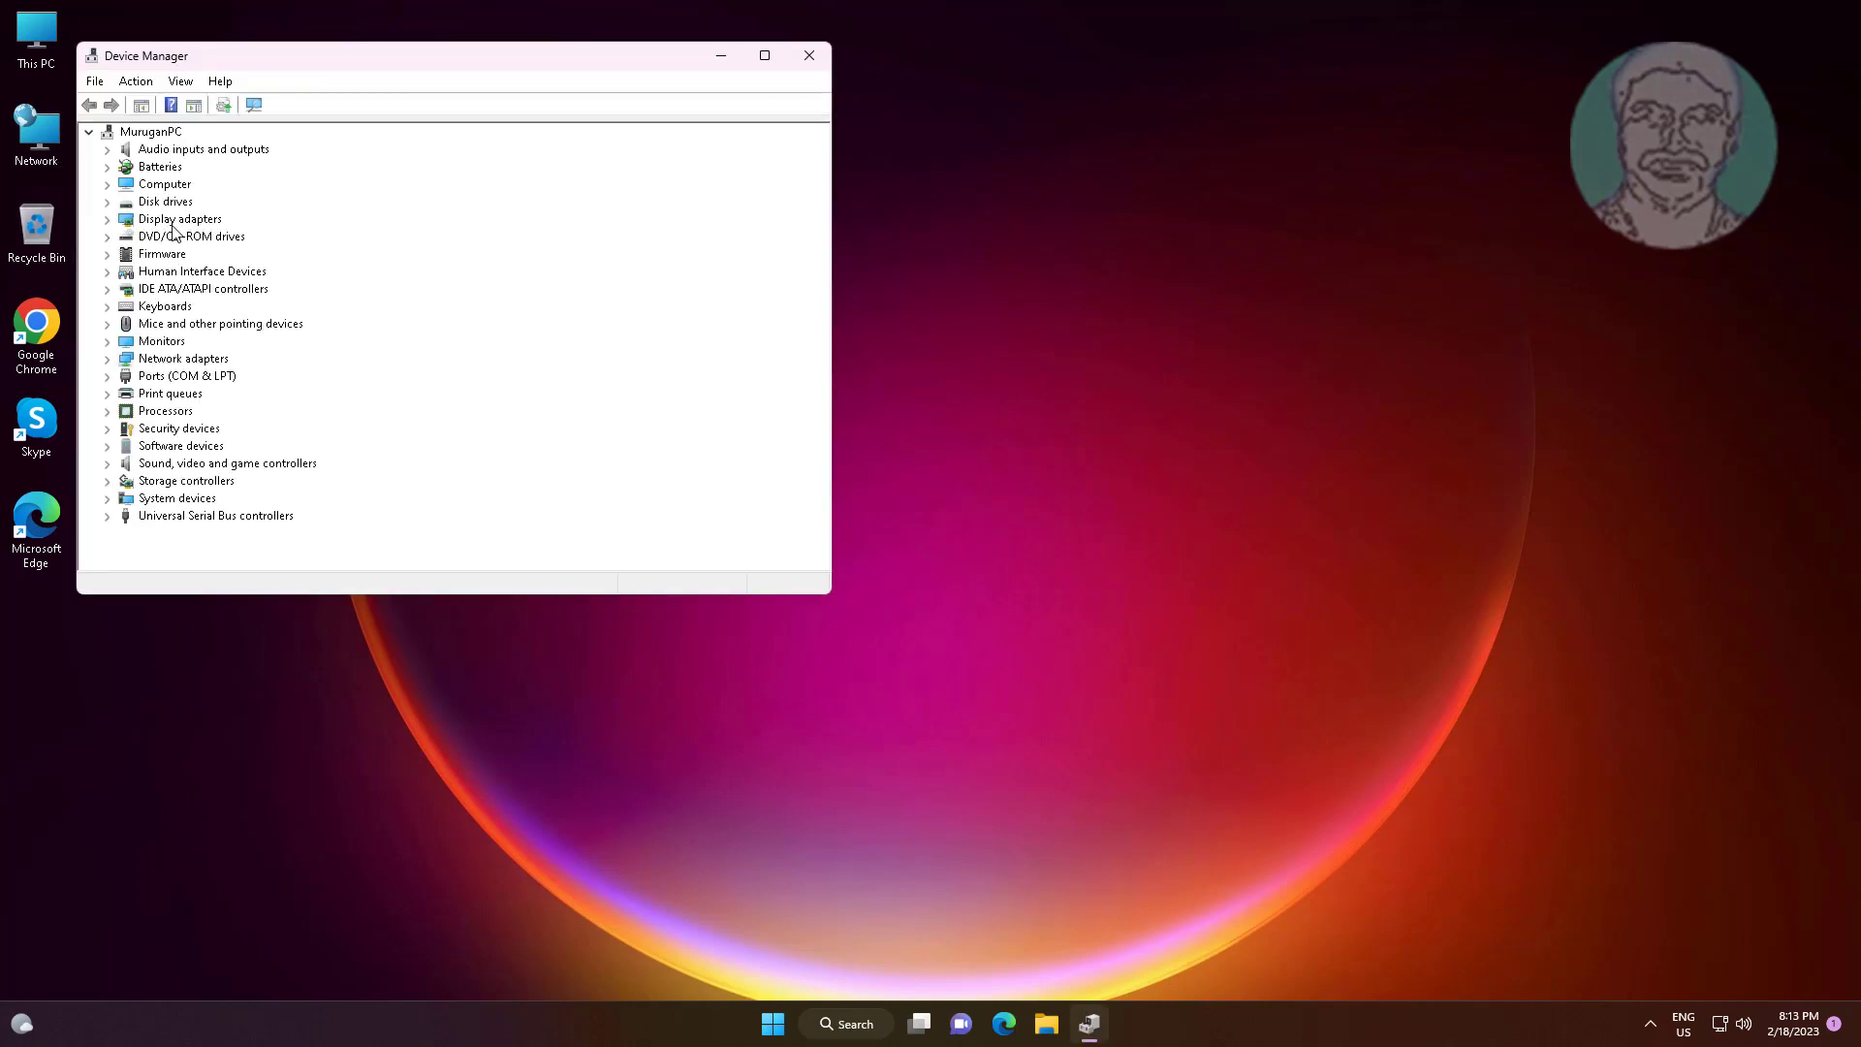
left_click(172, 221)
left_click(107, 219)
Search automatically for a VMware SVGA 3D driver update, dismiss the up-to-date result, and close.
left_click(232, 237)
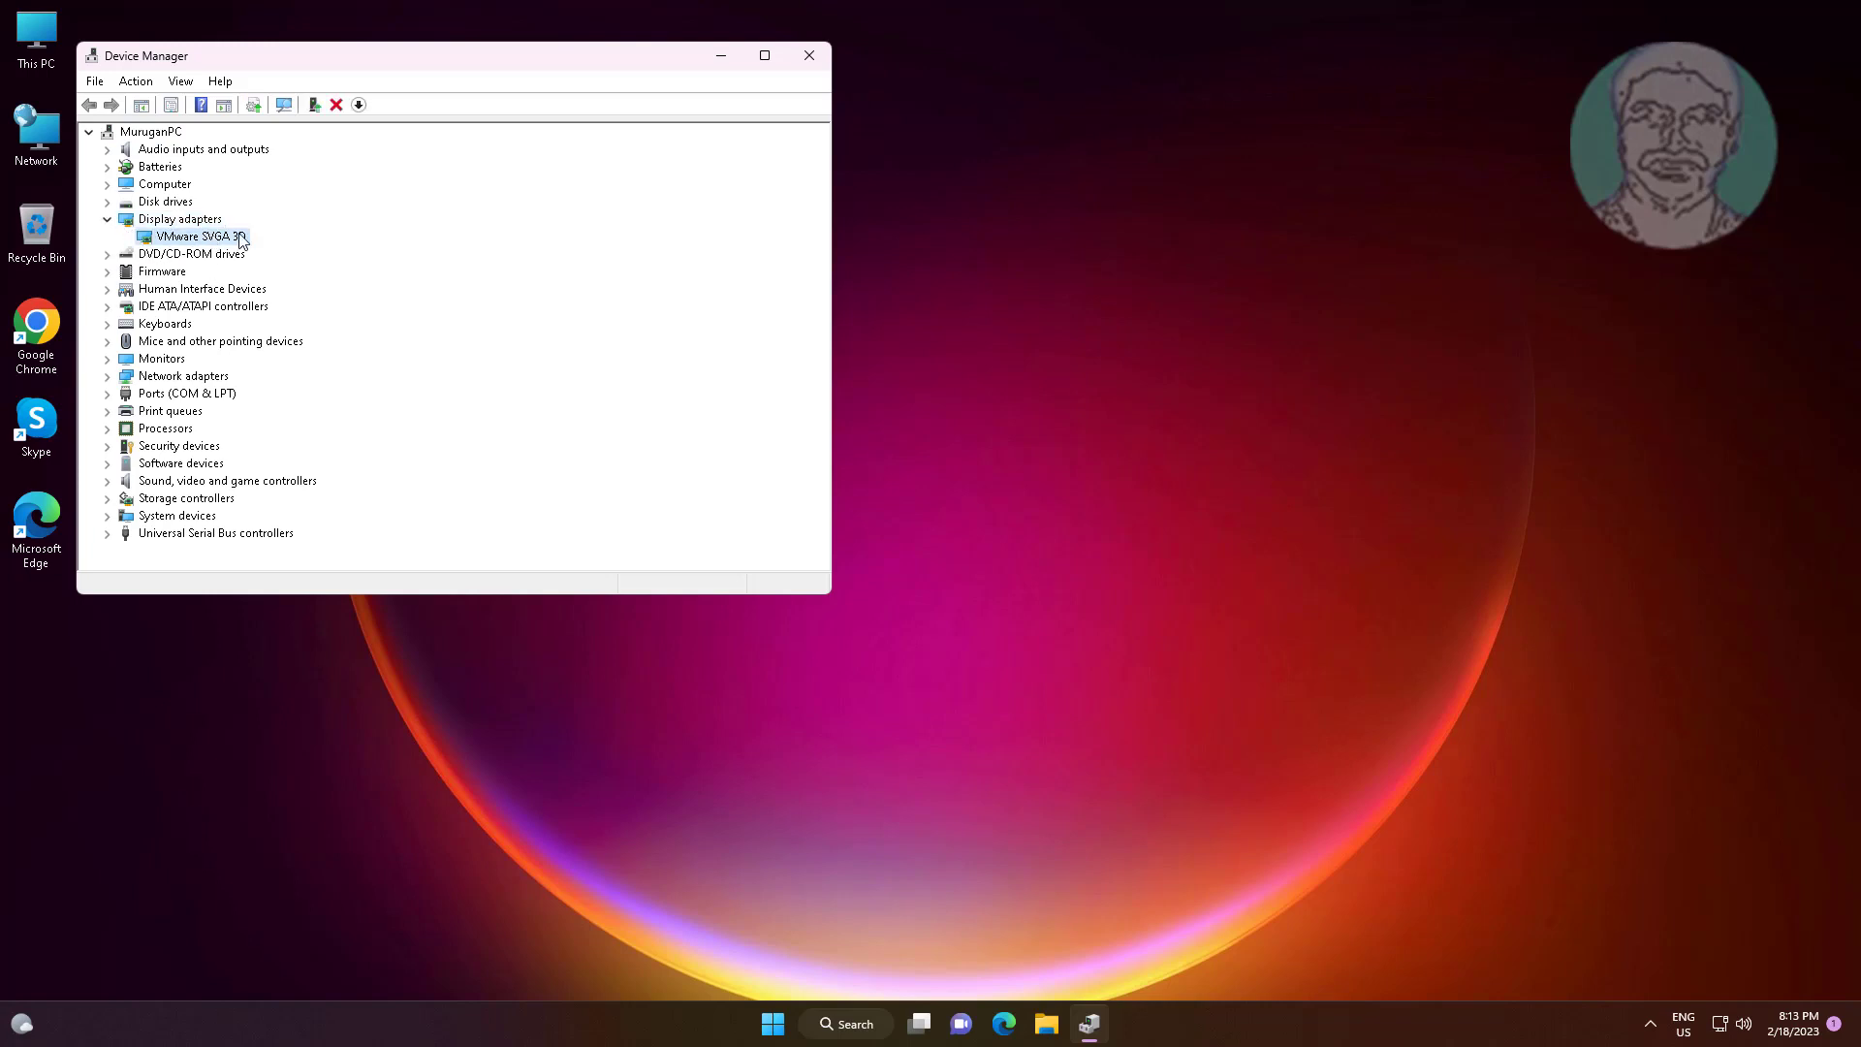
right_click(242, 240)
left_click(325, 246)
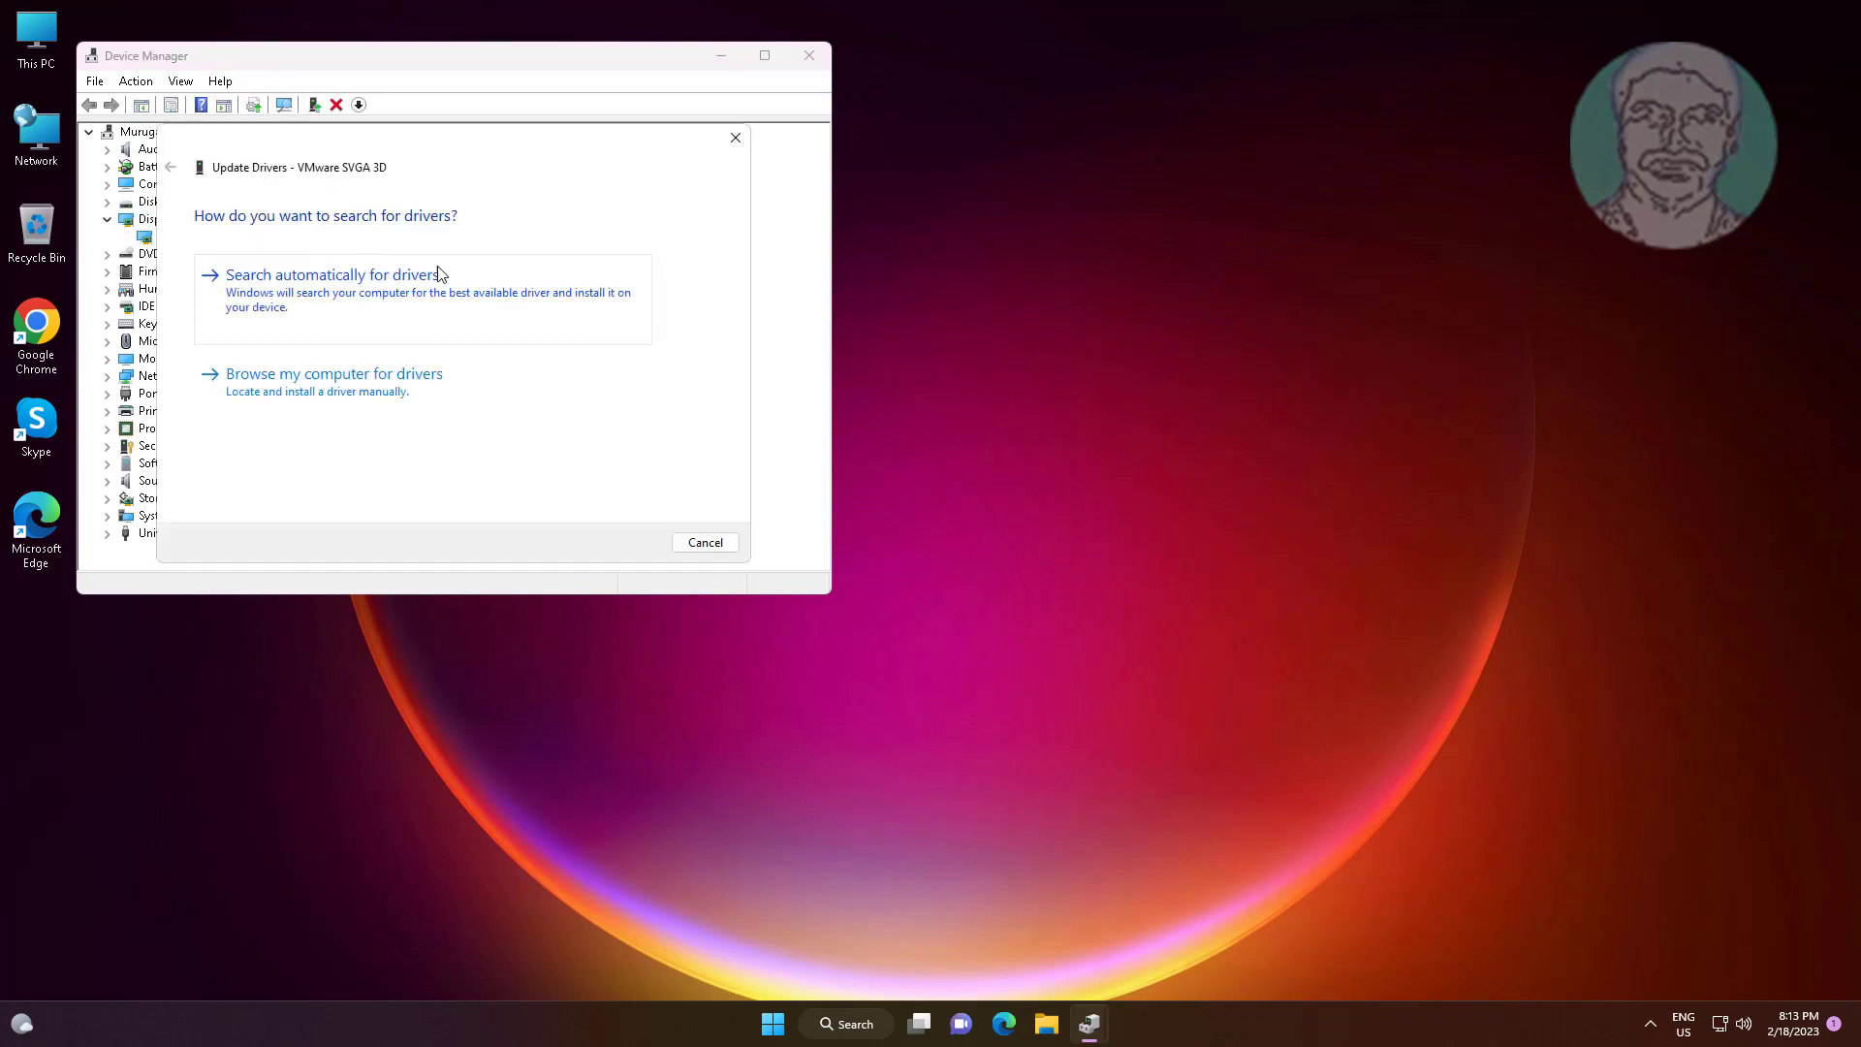
left_click(494, 304)
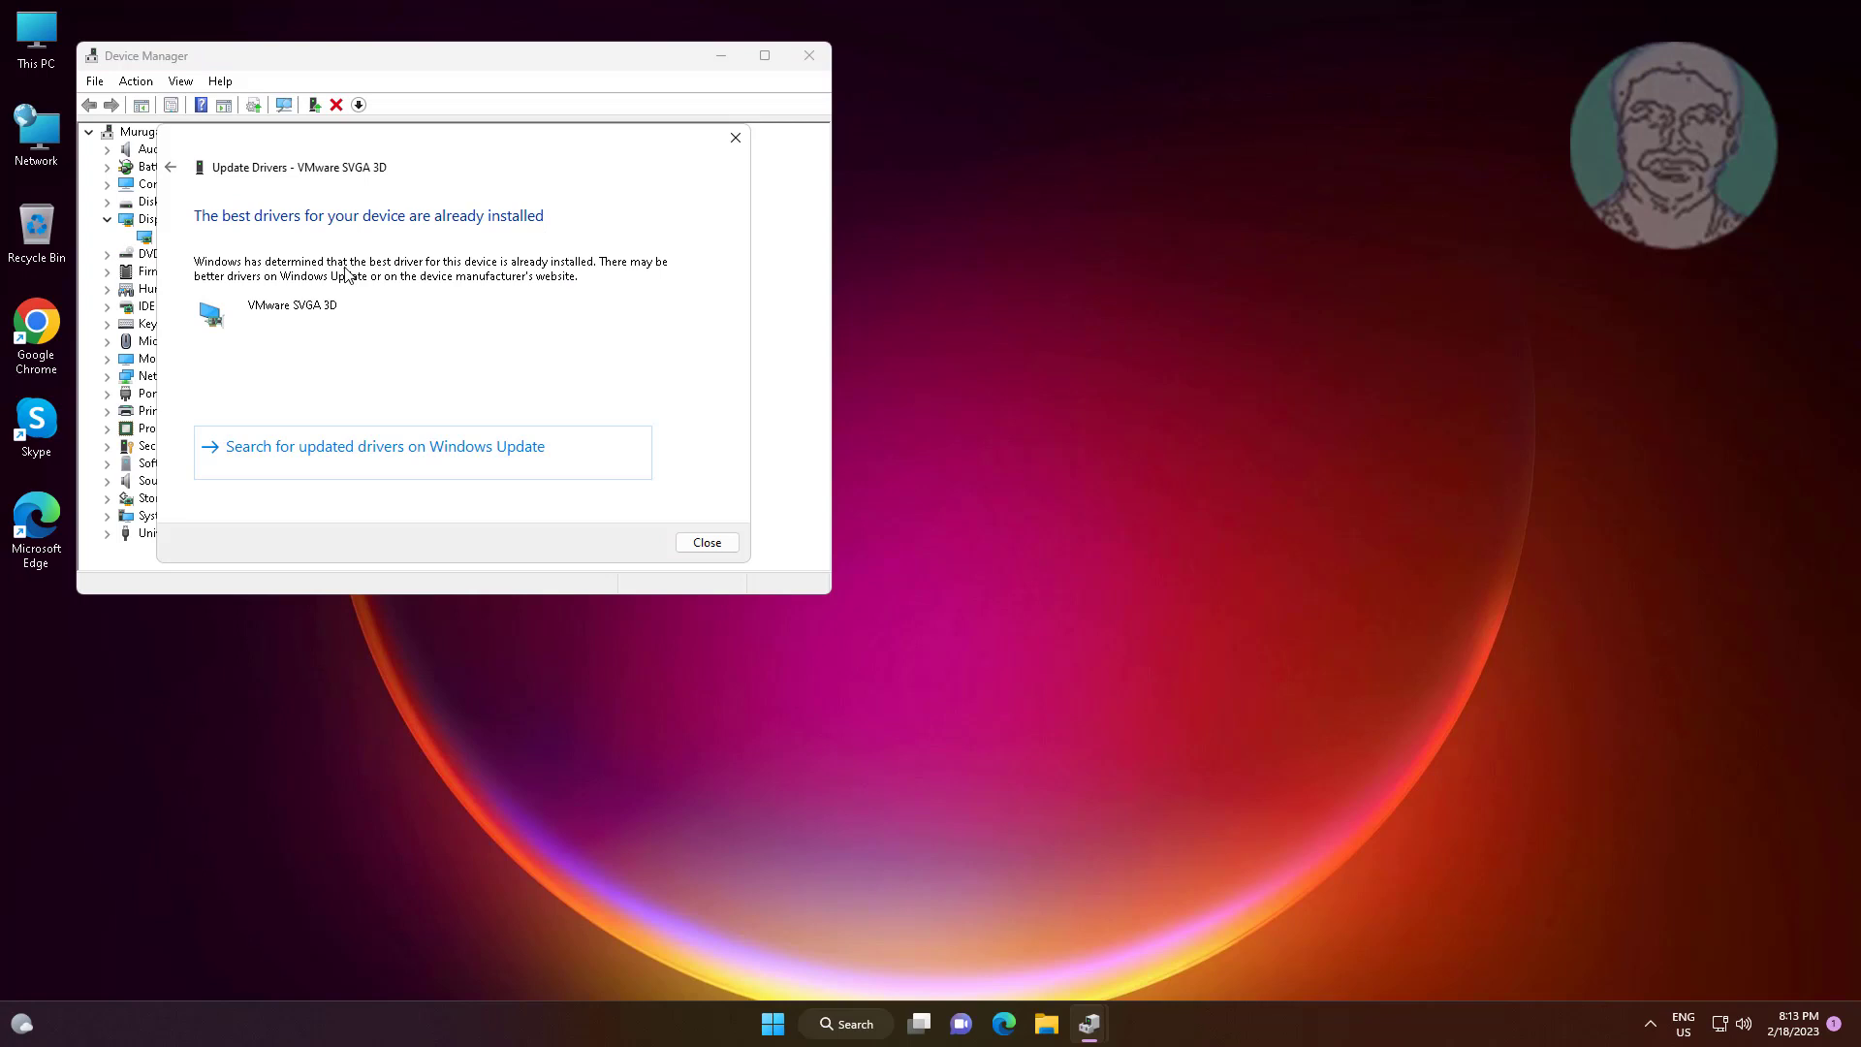
left_click(706, 542)
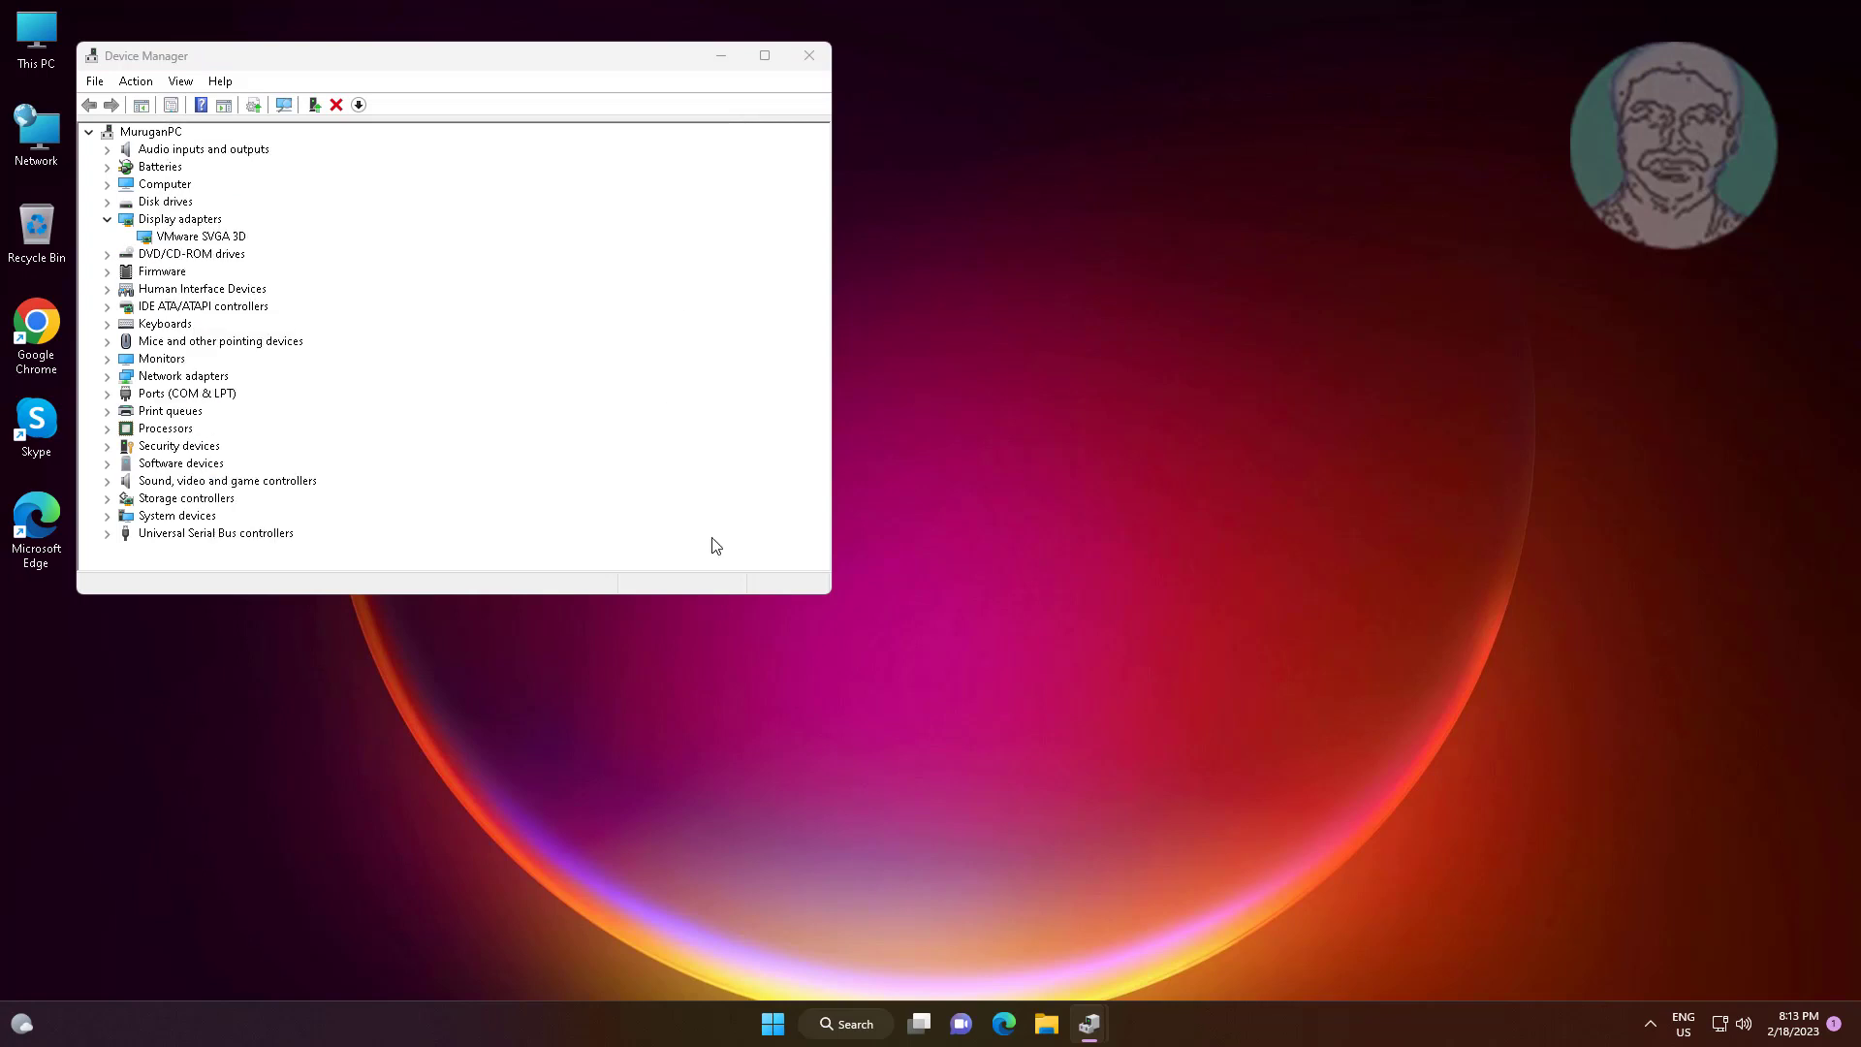
left_click(805, 56)
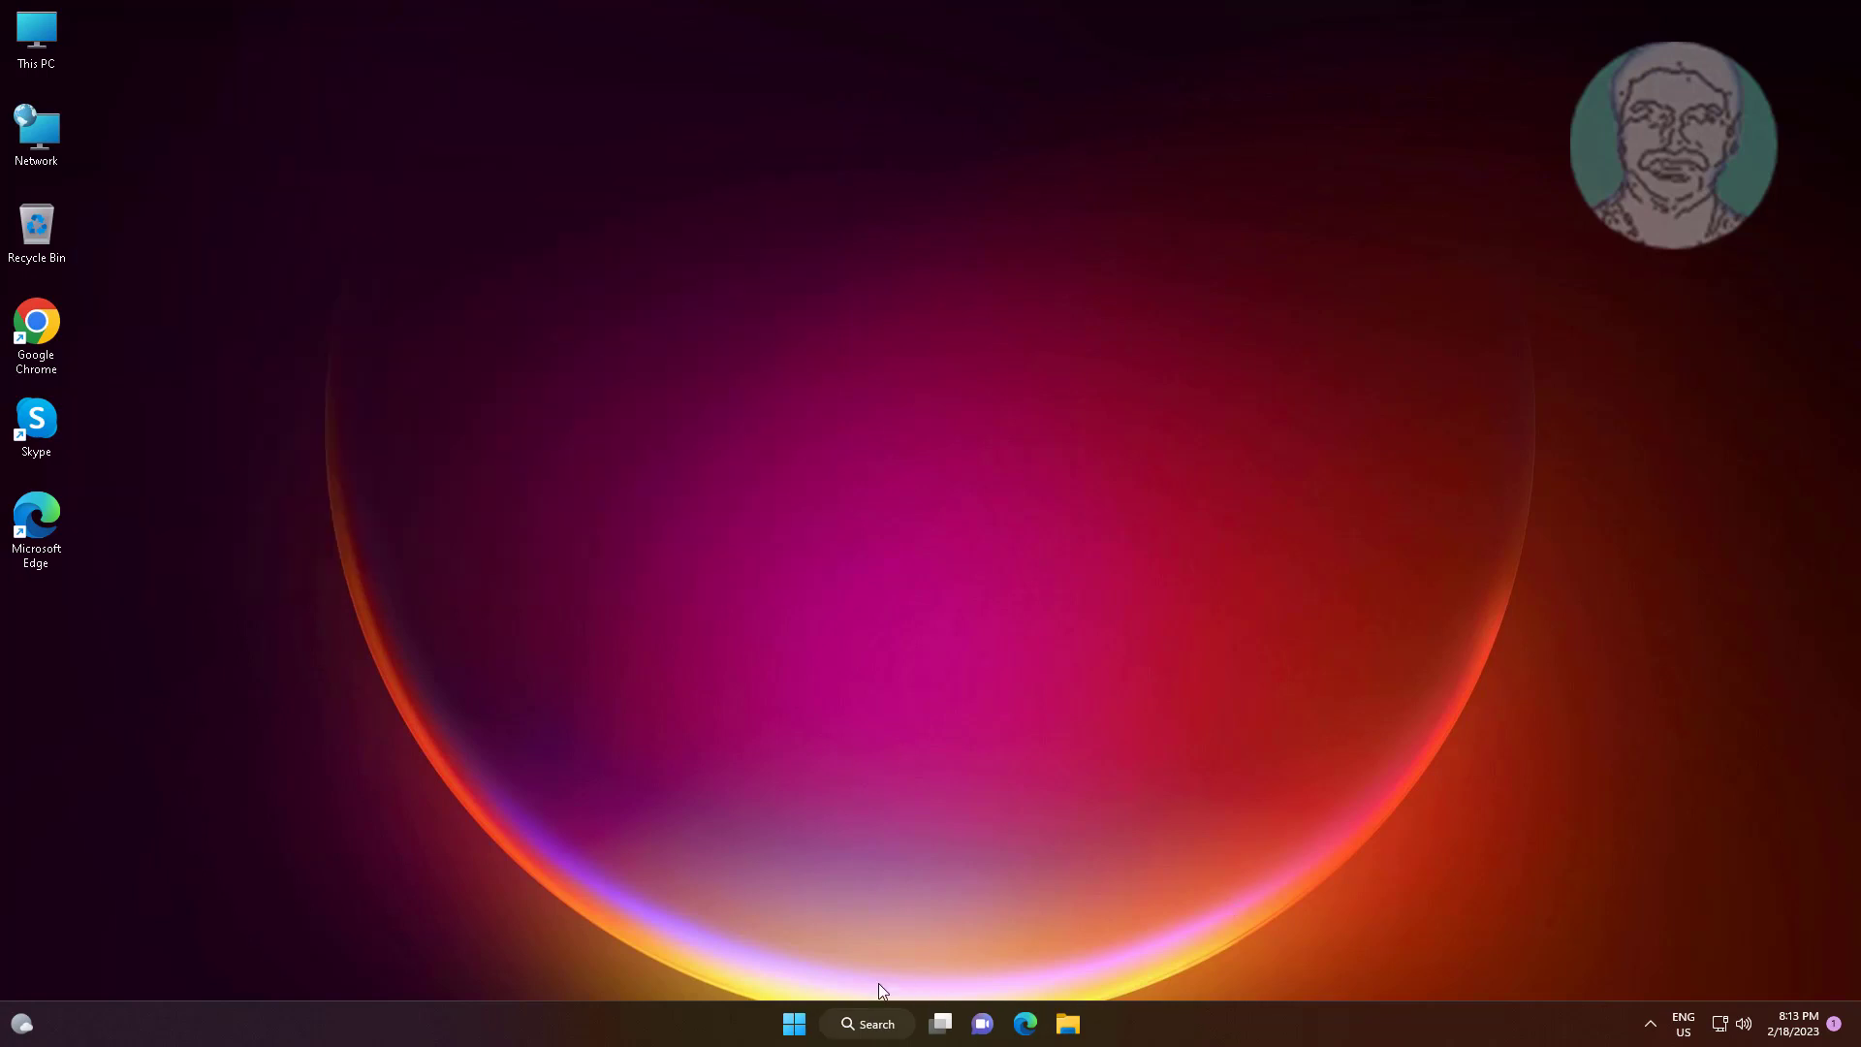
Search 'cmd' and run Command Prompt as administrator, approving the UAC prompt.
left_click(877, 1021)
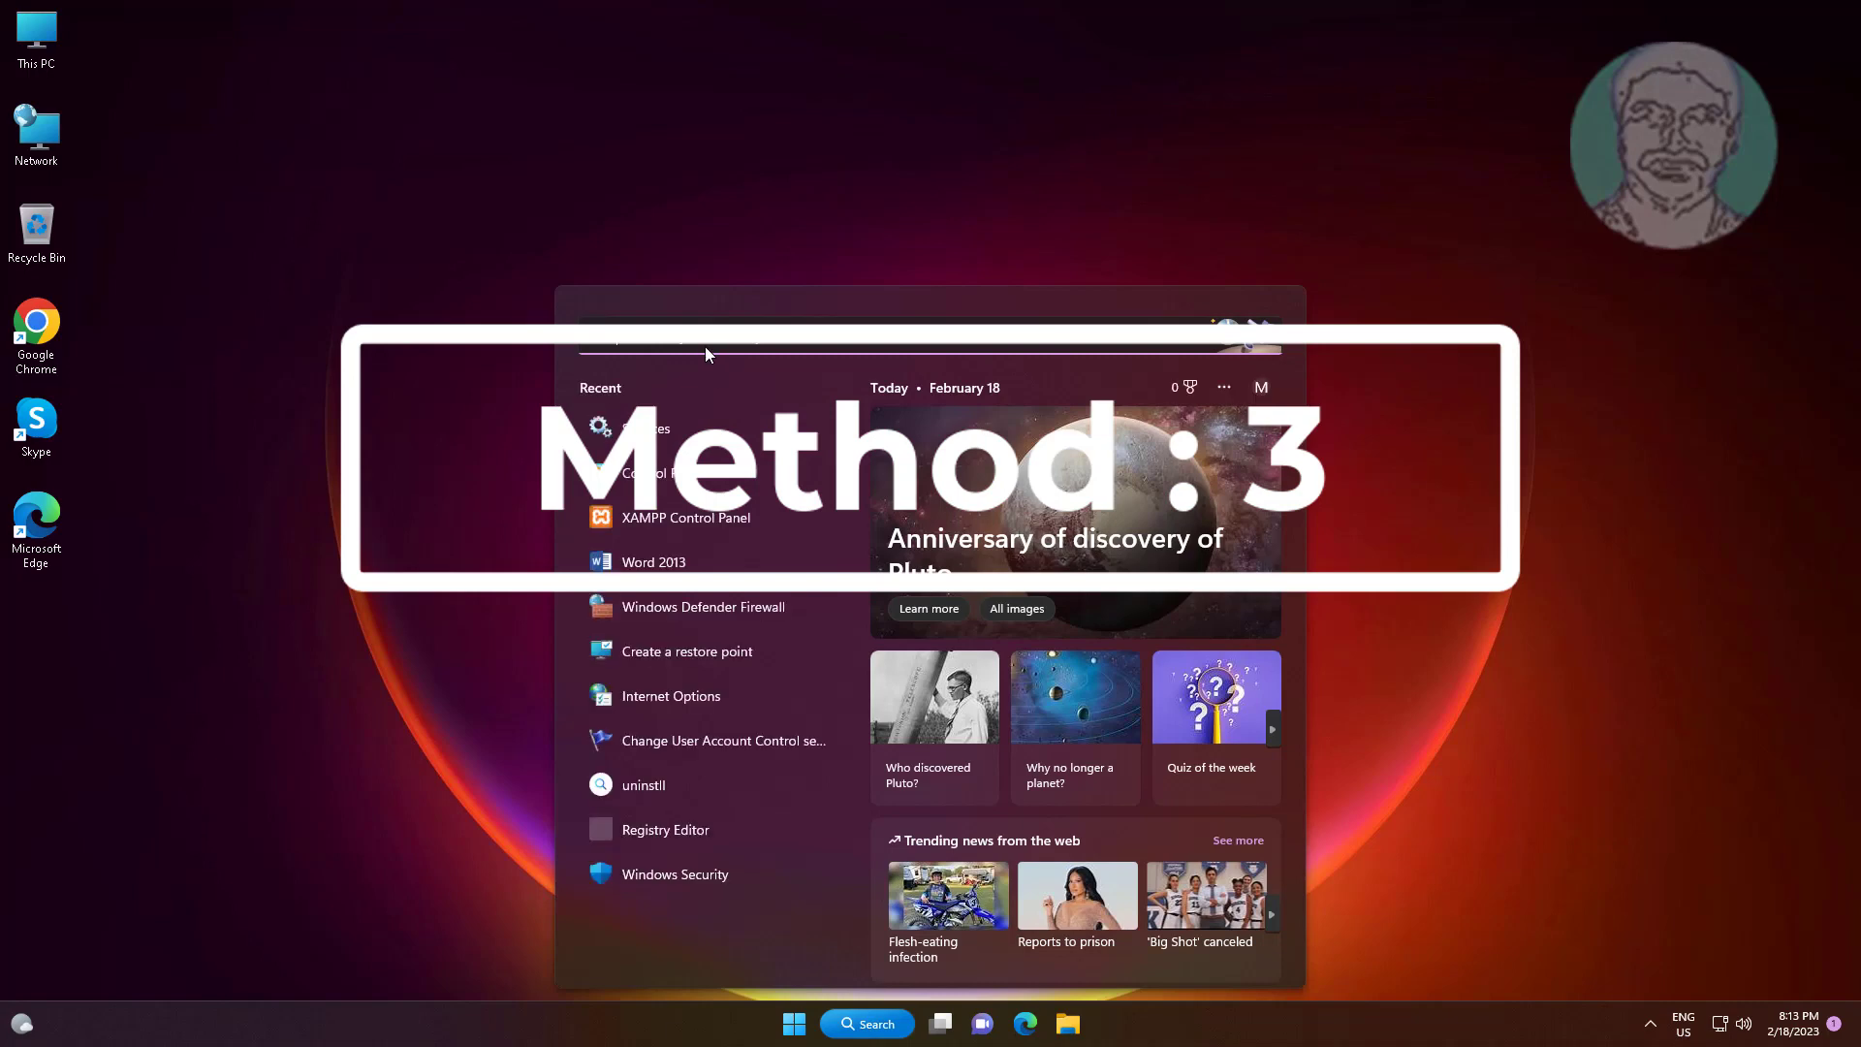
type("cmd")
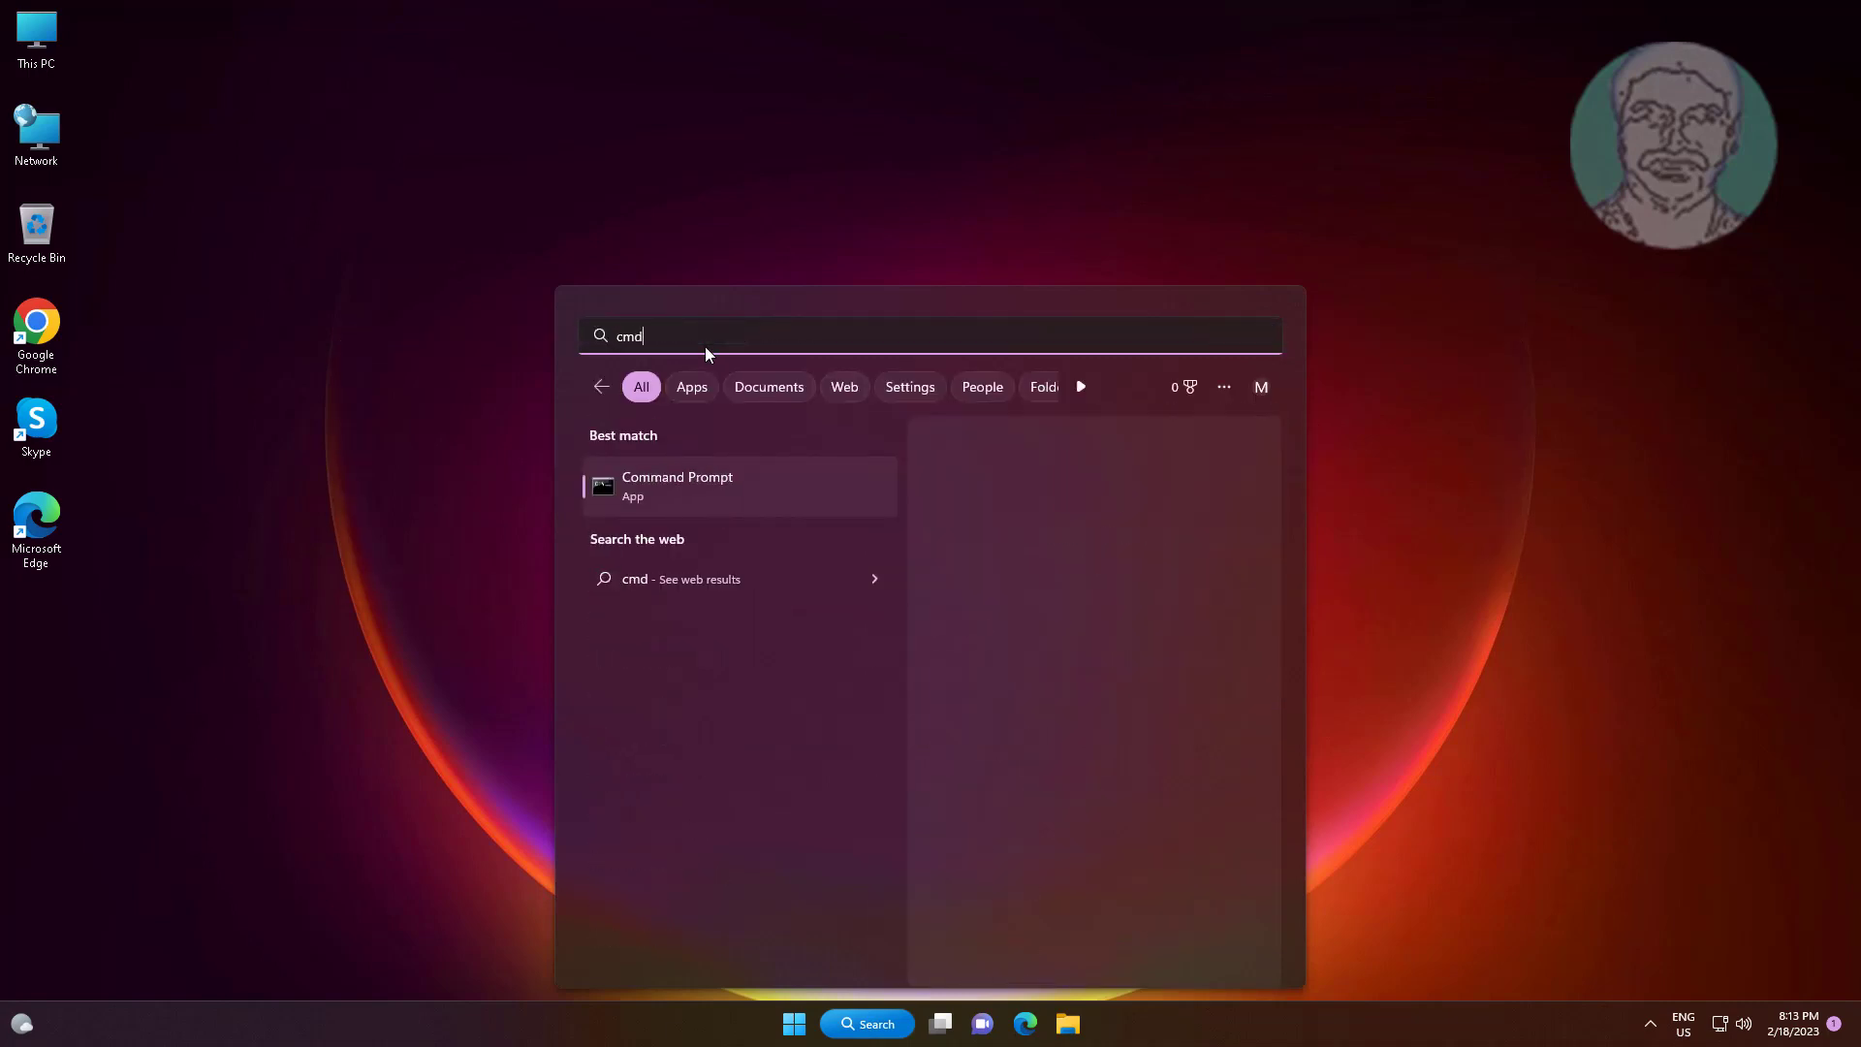
right_click(718, 492)
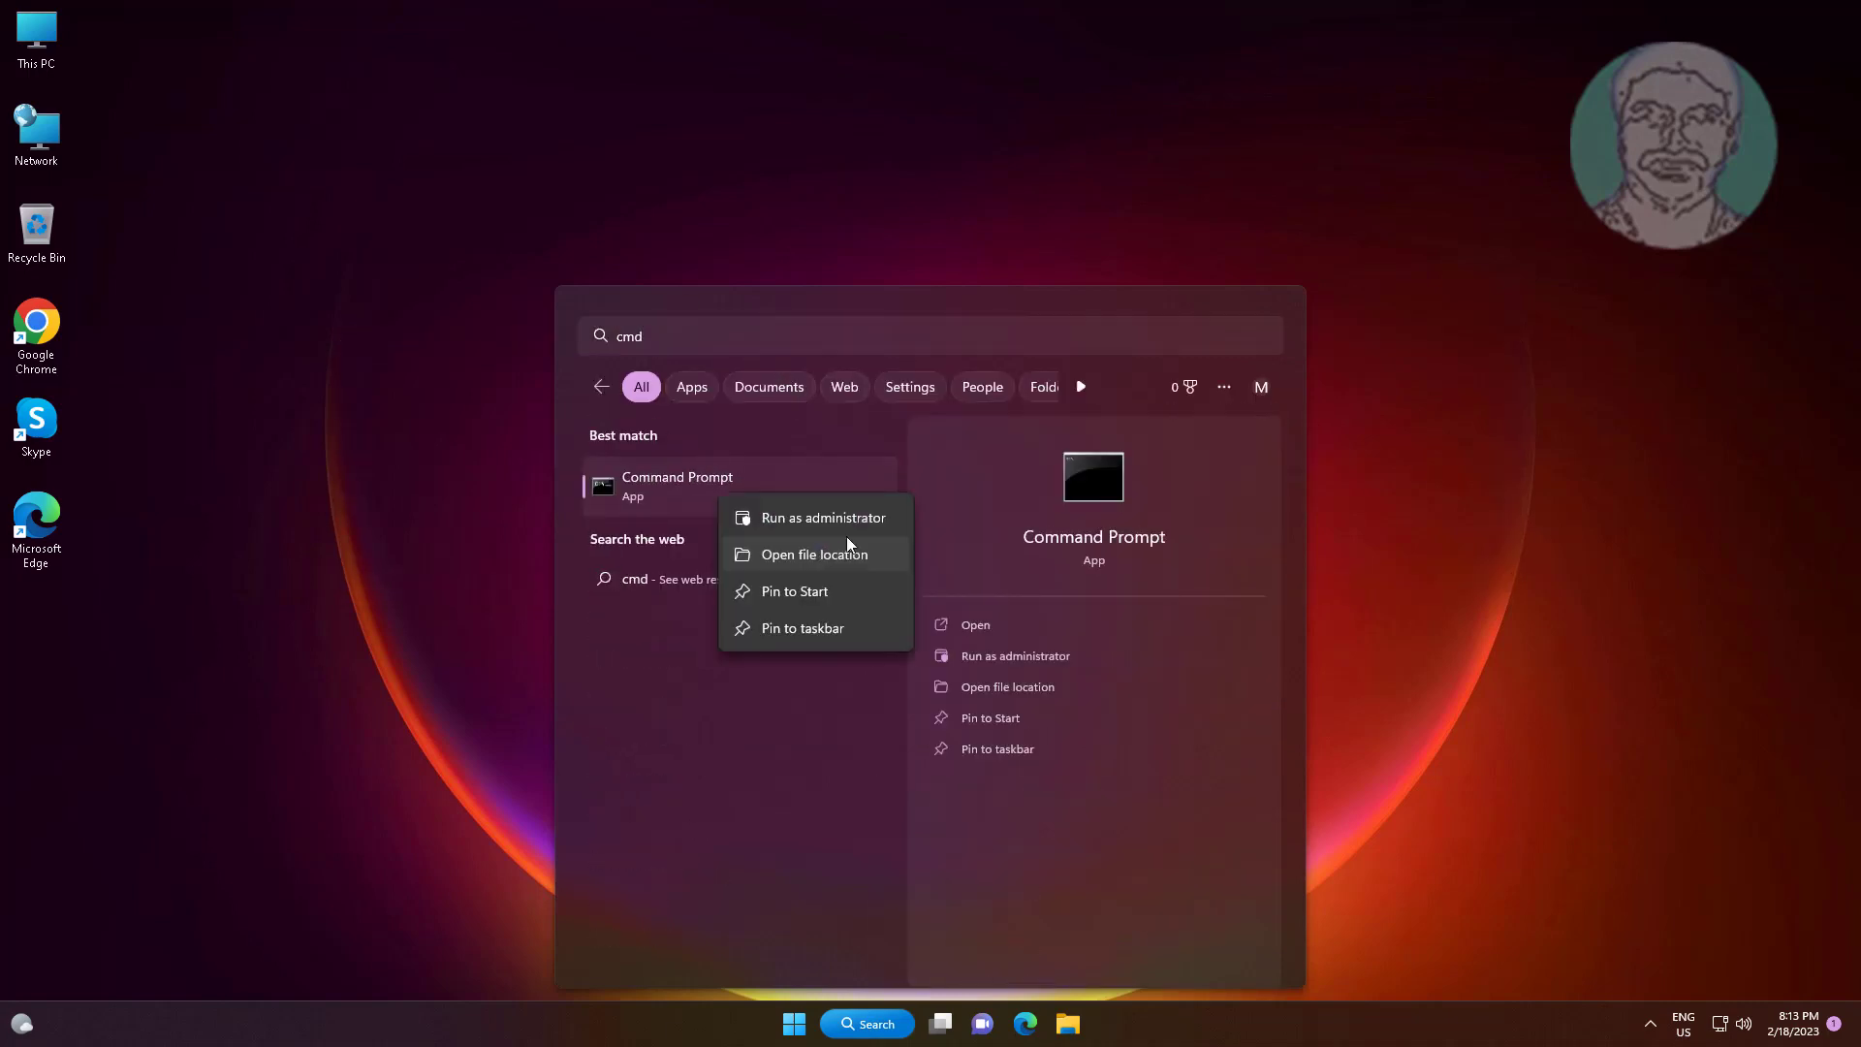
left_click(839, 520)
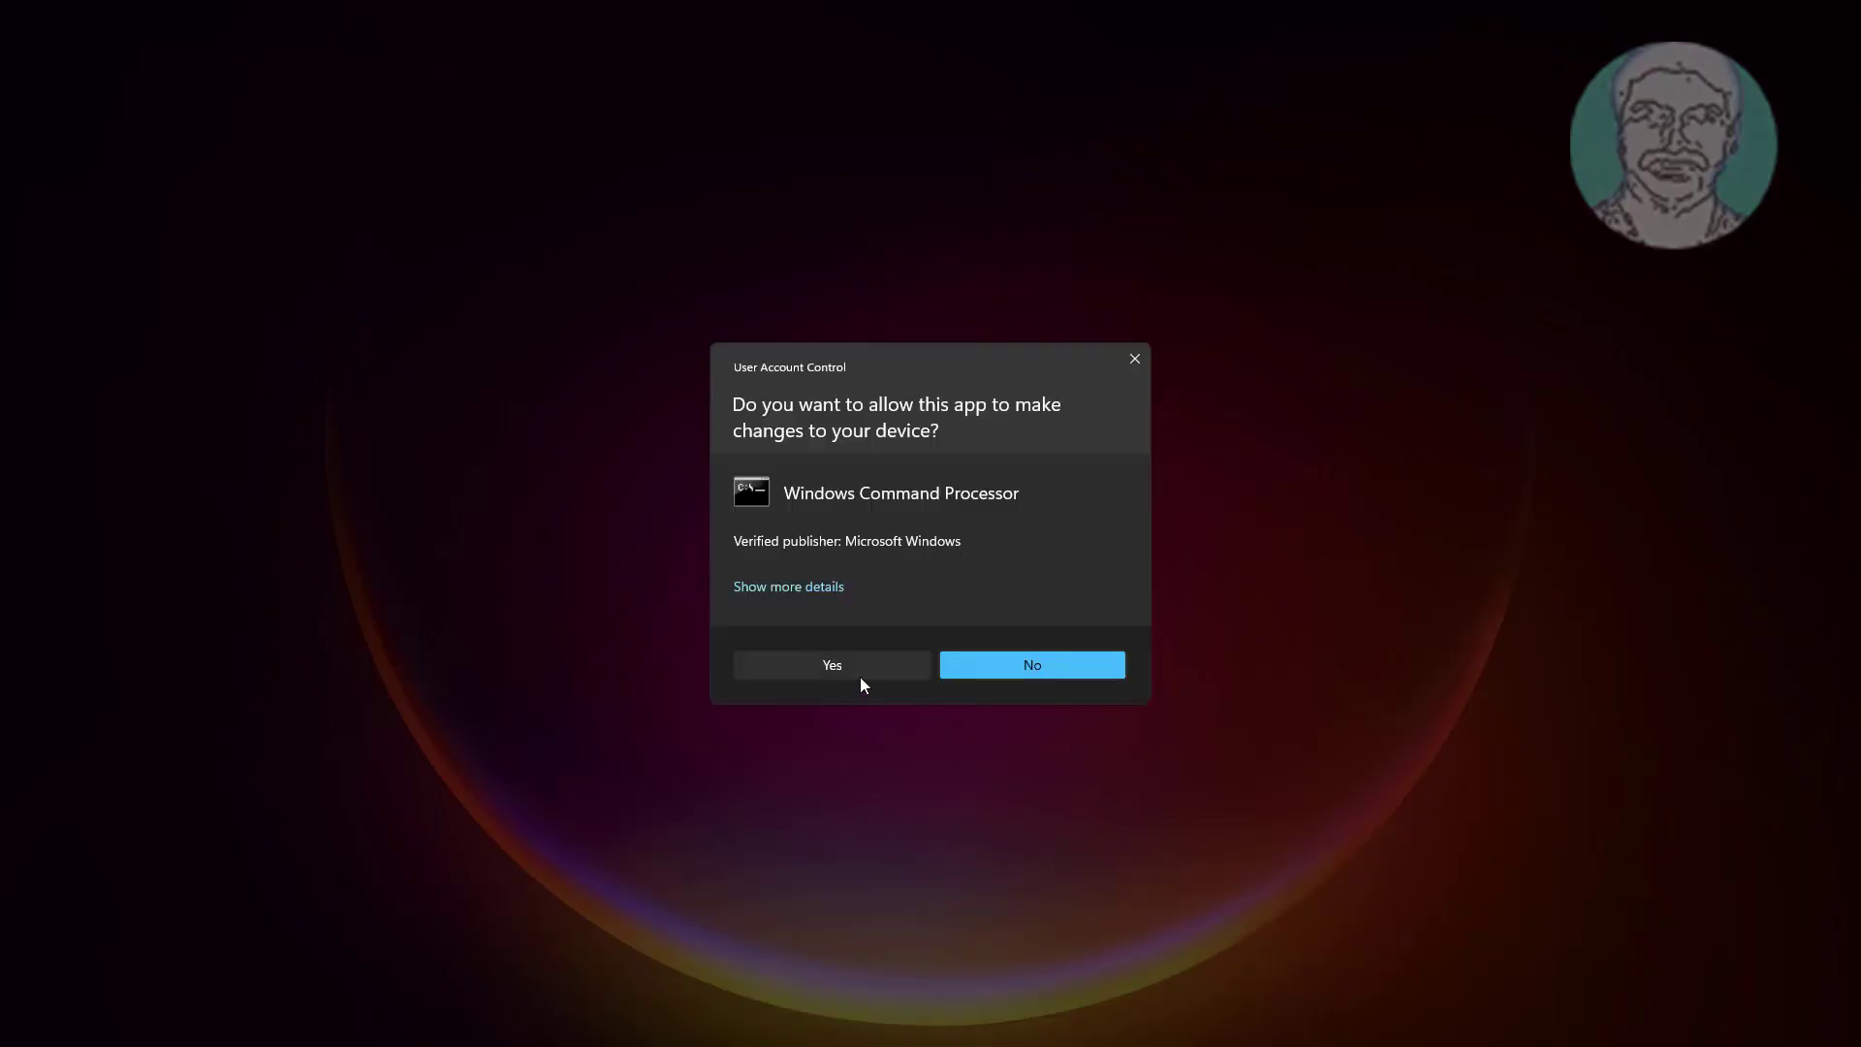
left_click(859, 677)
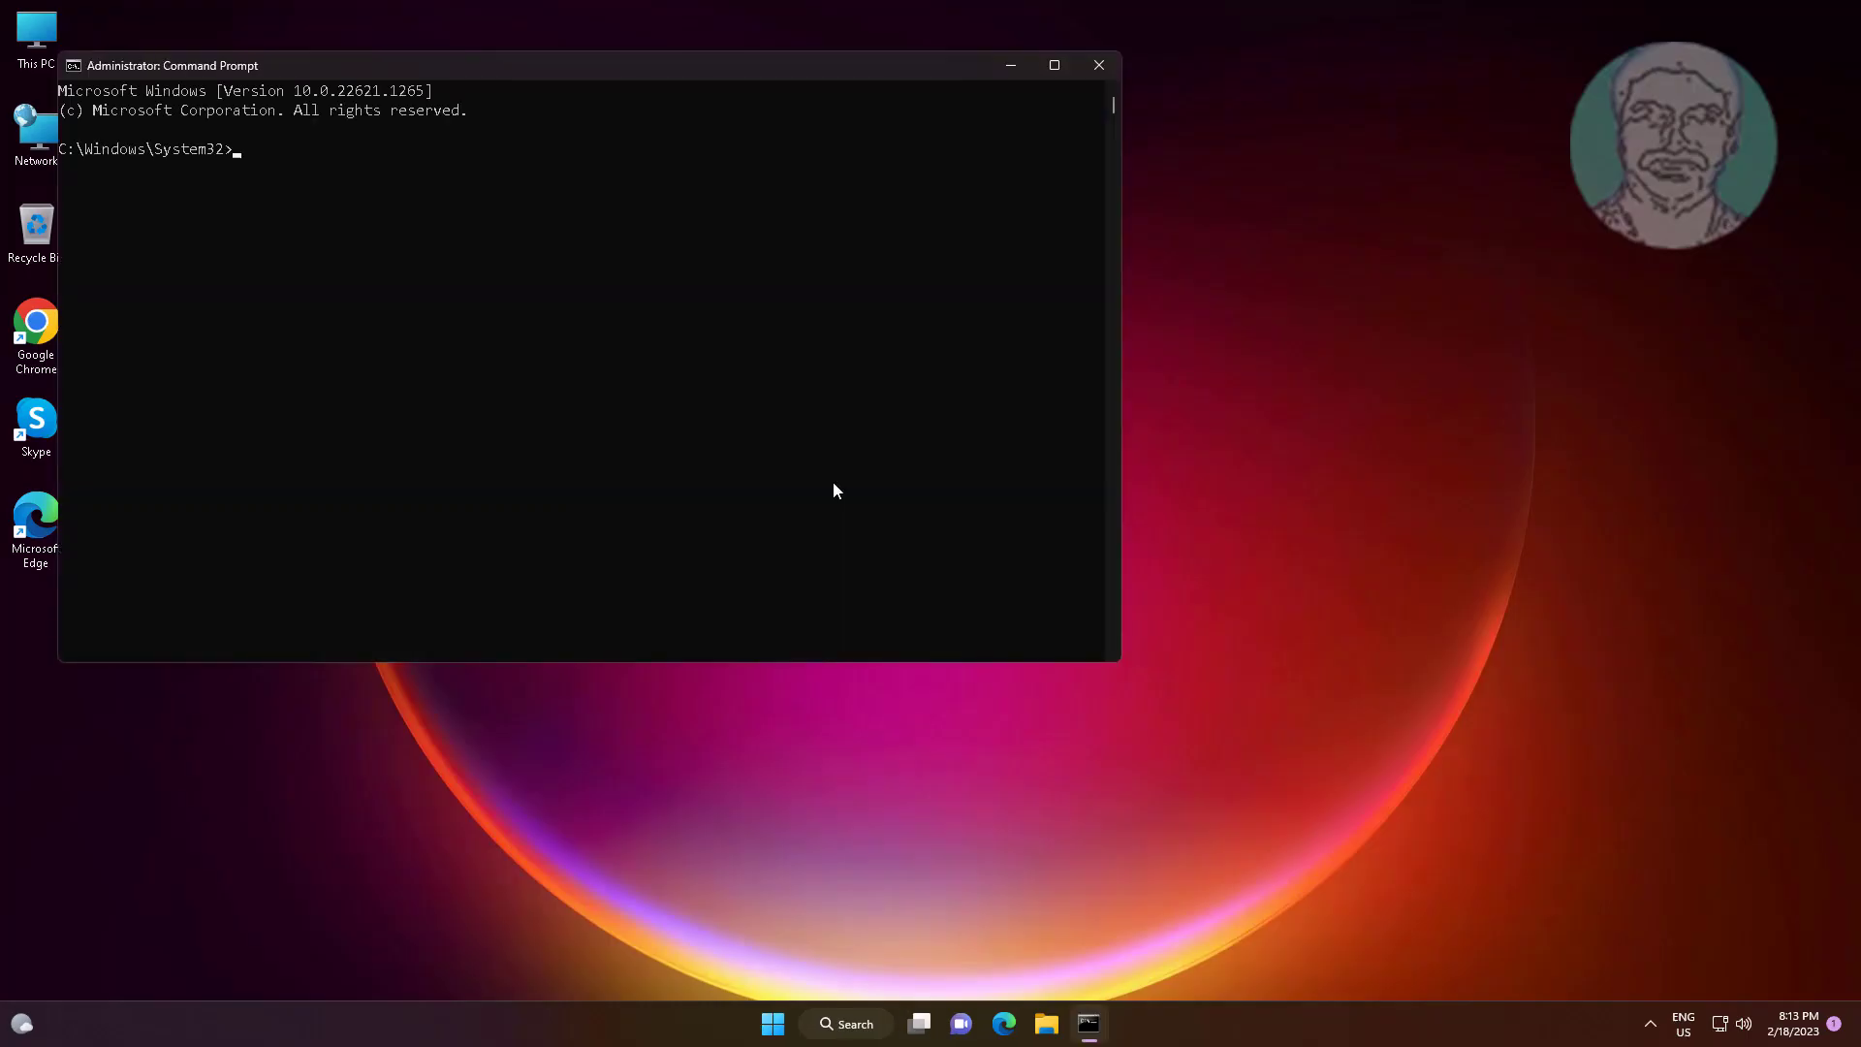
Run ipconfig /flushdns and ipconfig /registerdns.
type("ipconfig /")
type("flushdns")
key("Return")
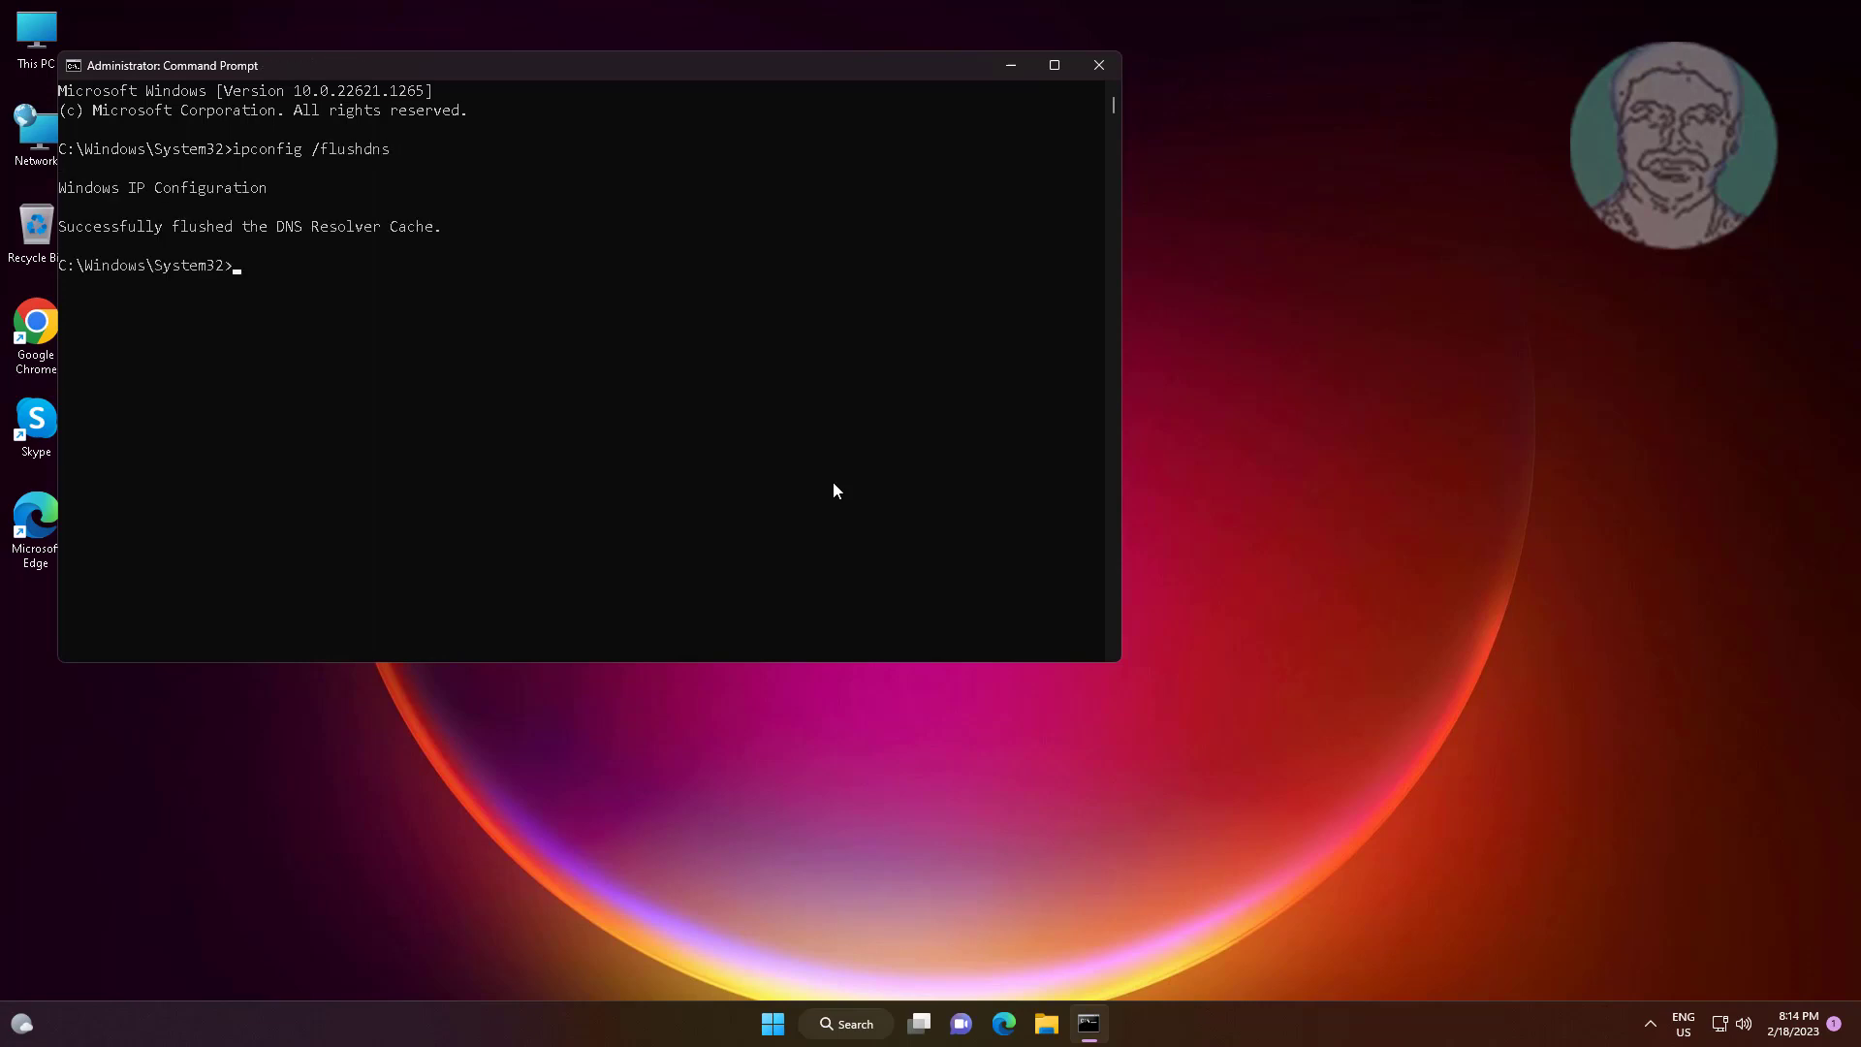
type("ipconfig /registerdns")
key("Return")
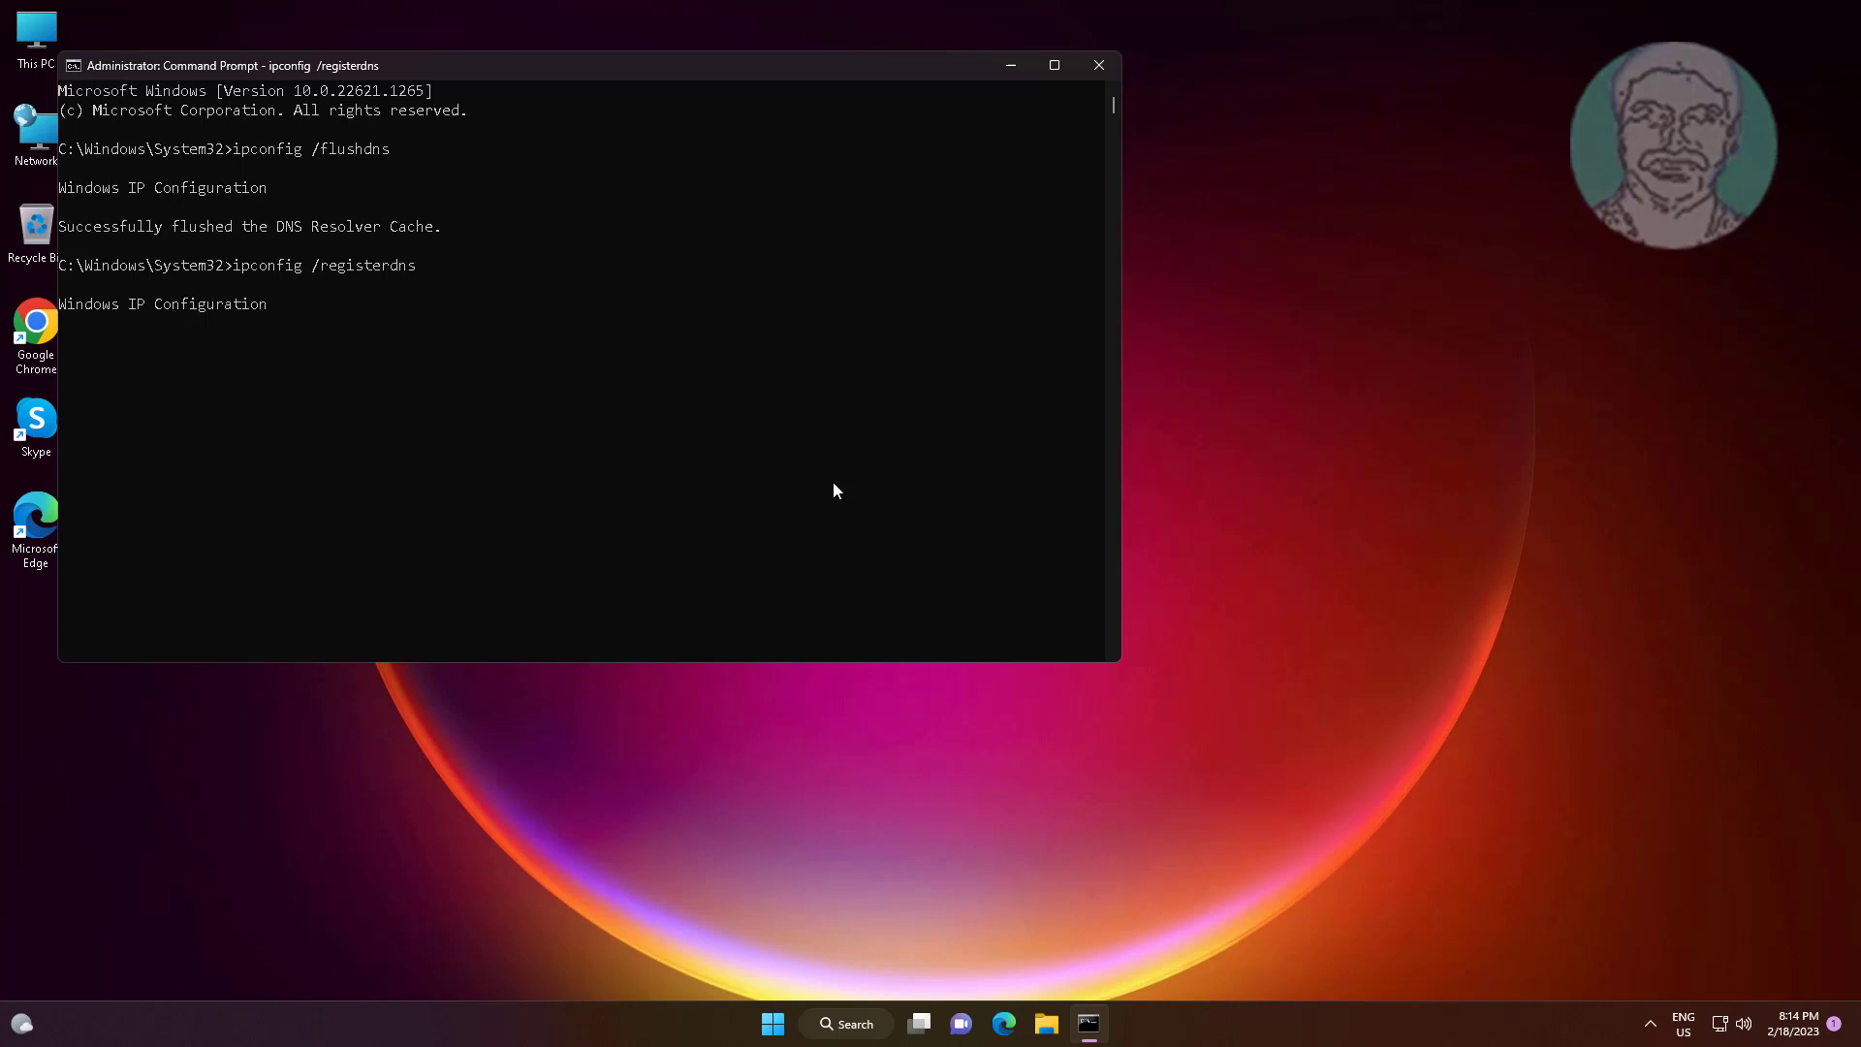
Run ipconfig /release and ipconfig /renew to refresh the IP address.
type("ipcon")
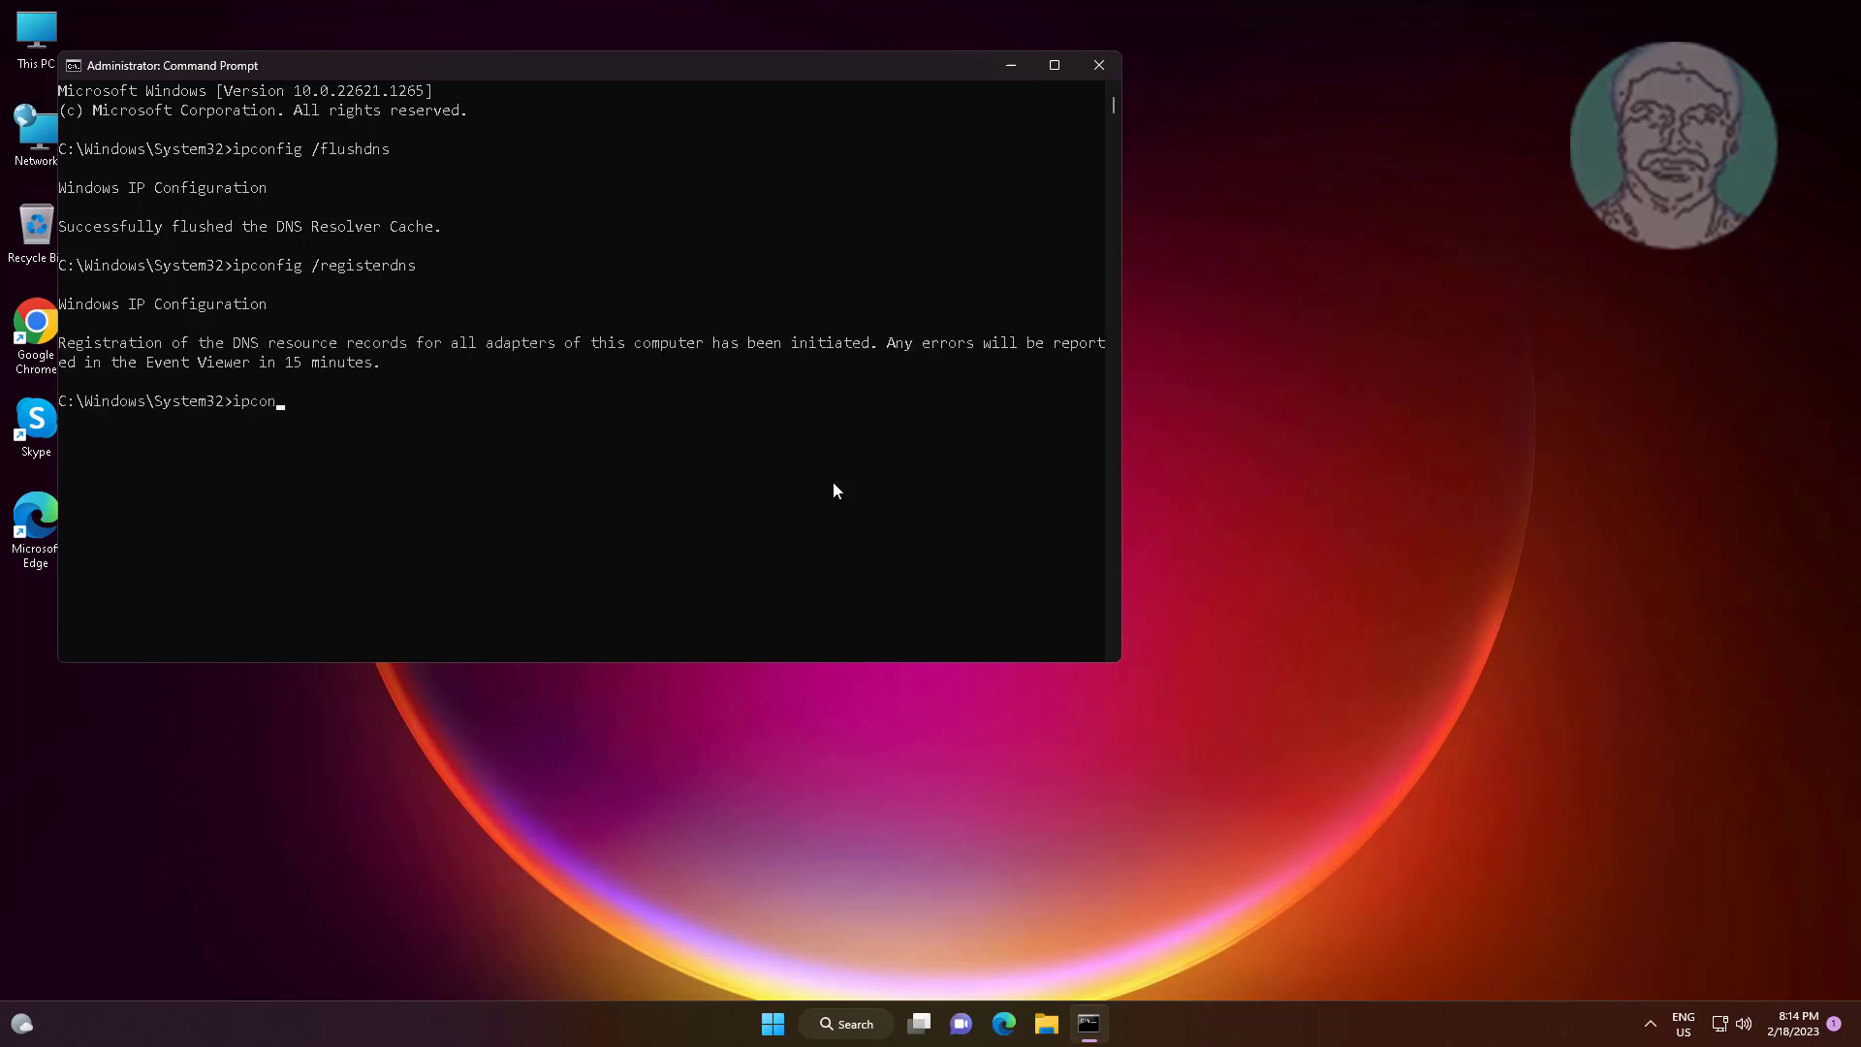
type("fig /release")
key("Return")
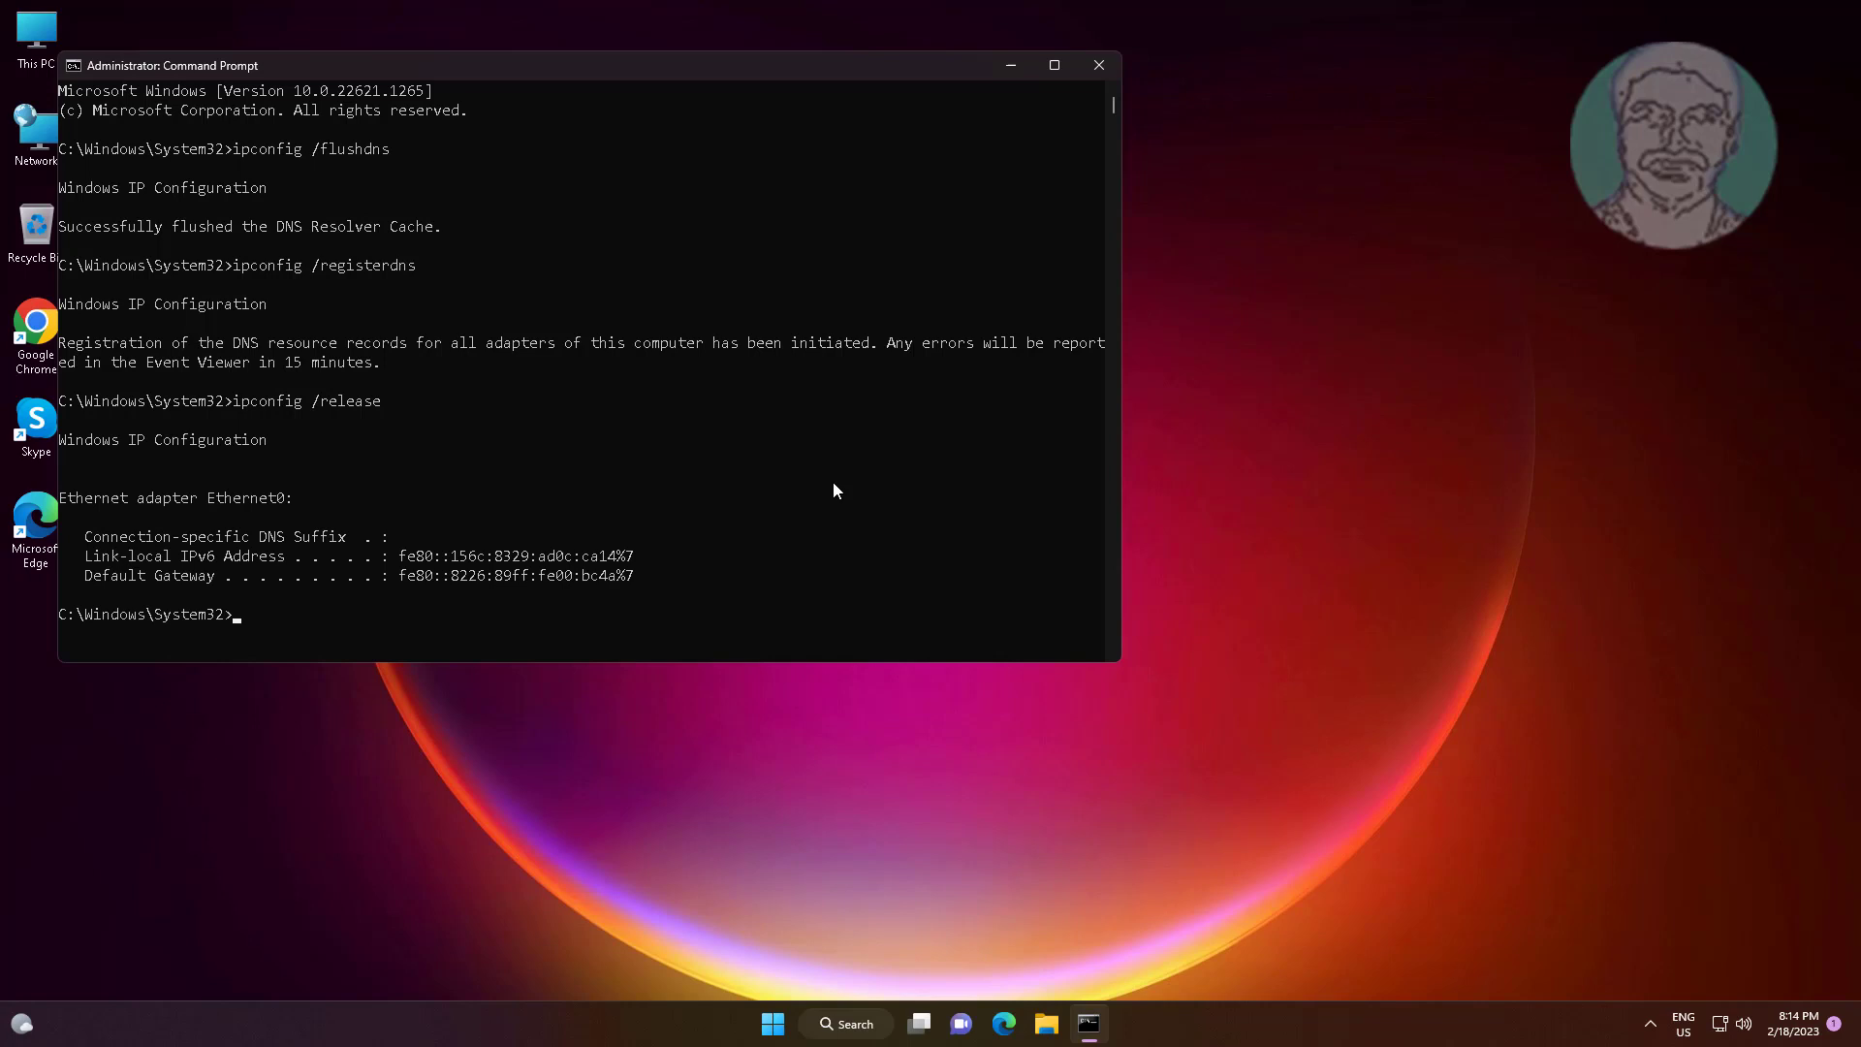
type("ipconfig /renew")
key("Return")
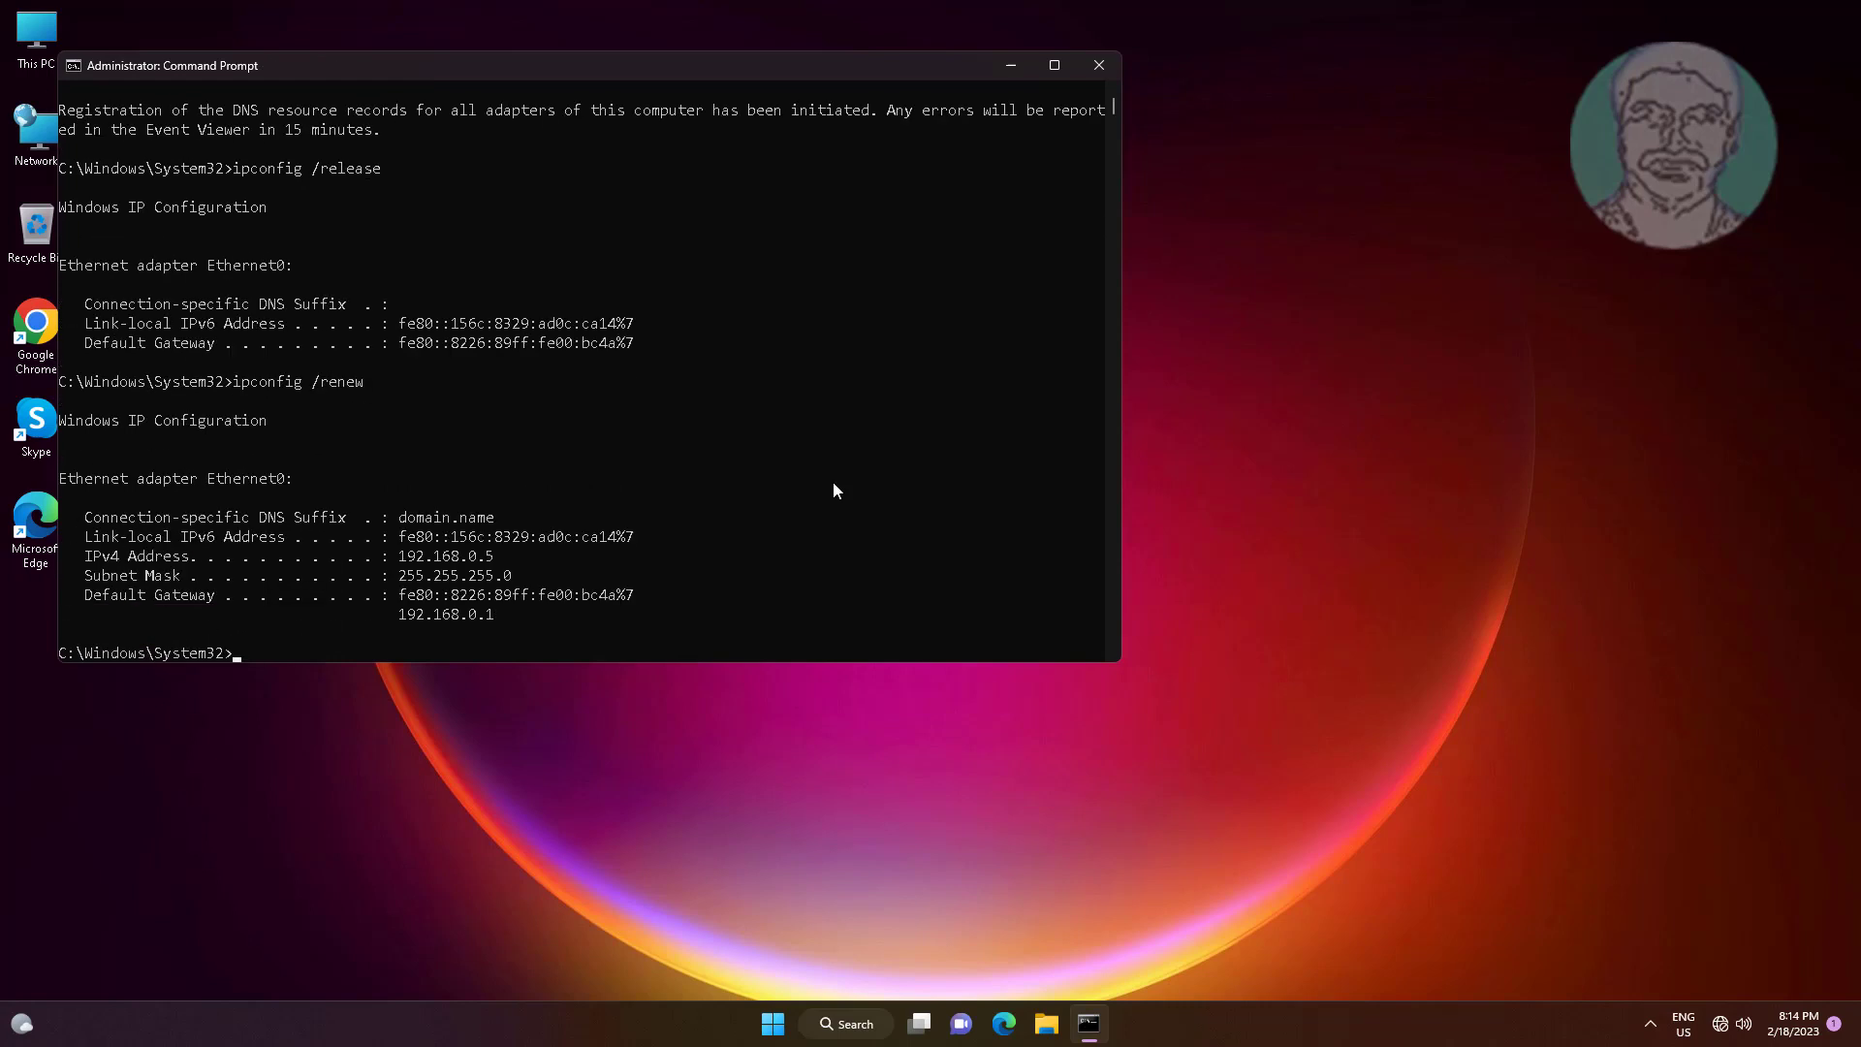
Close Command Prompt with 'exit' and bring up the Start menu's power options.
type("exi")
type("t")
key("Return")
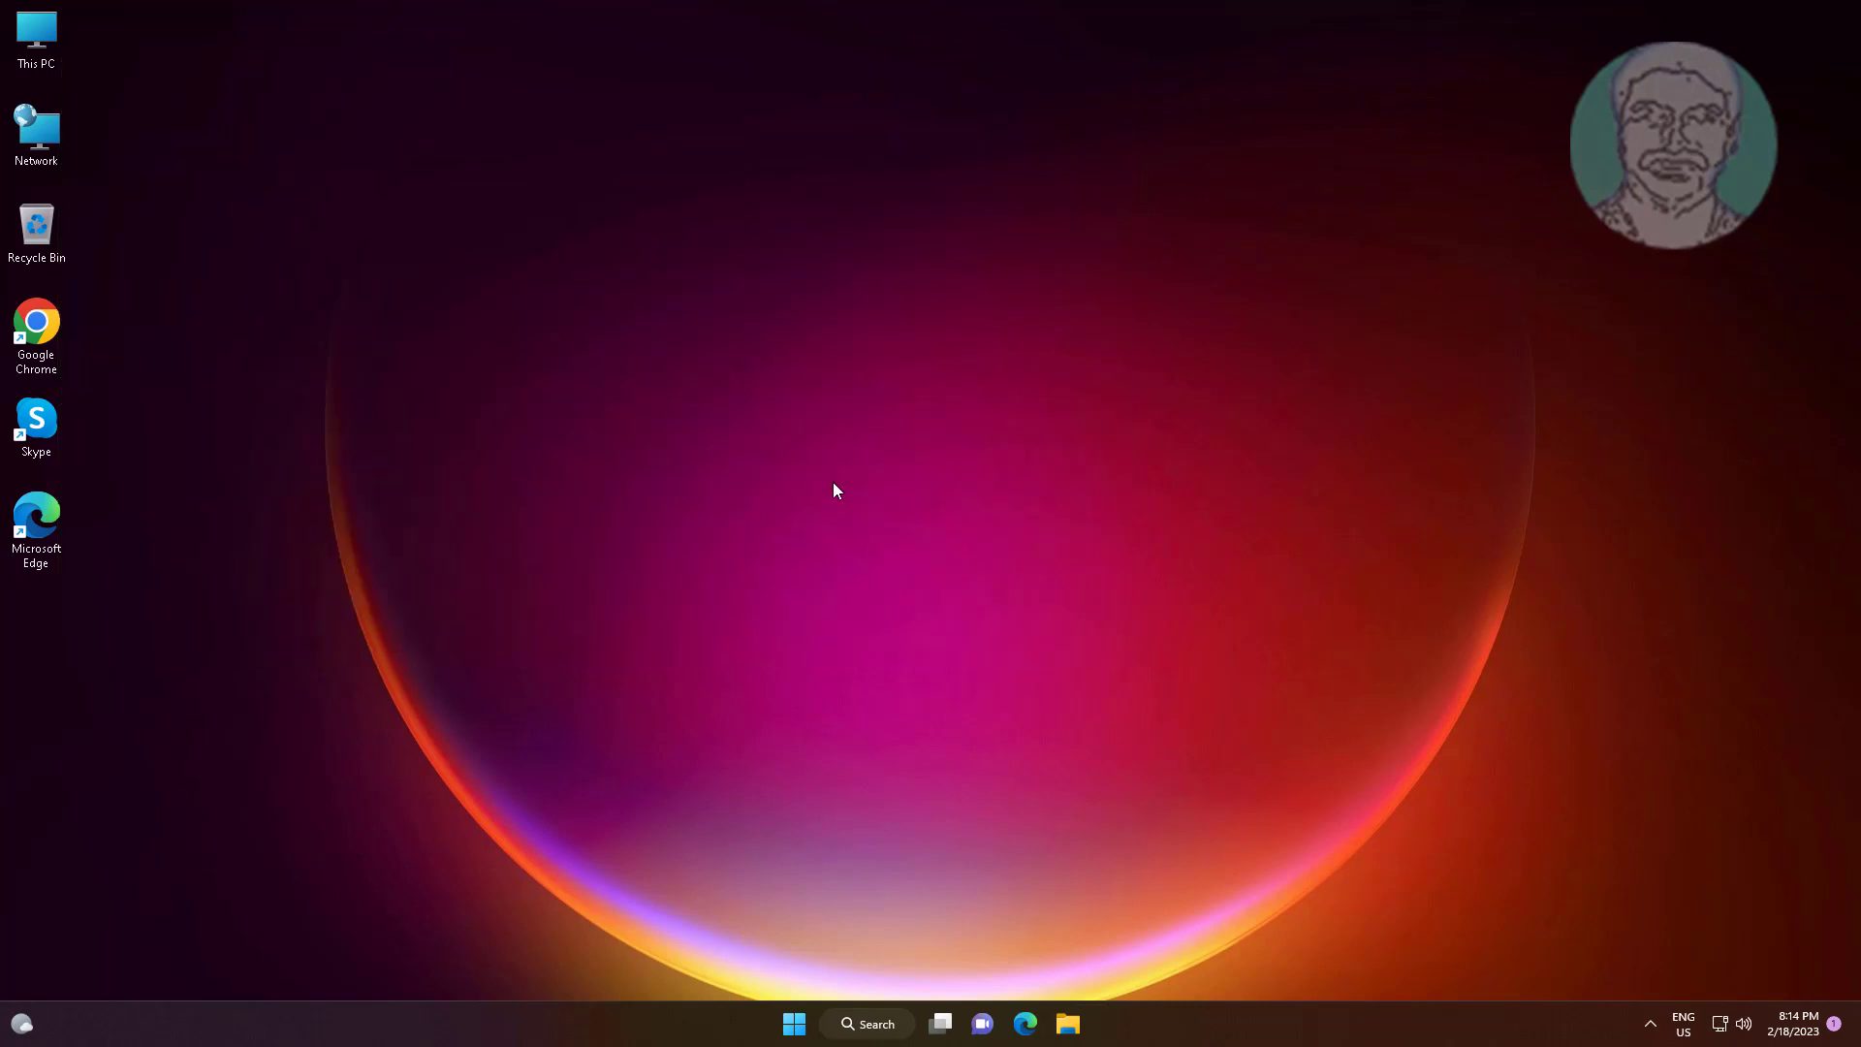
left_click(795, 1021)
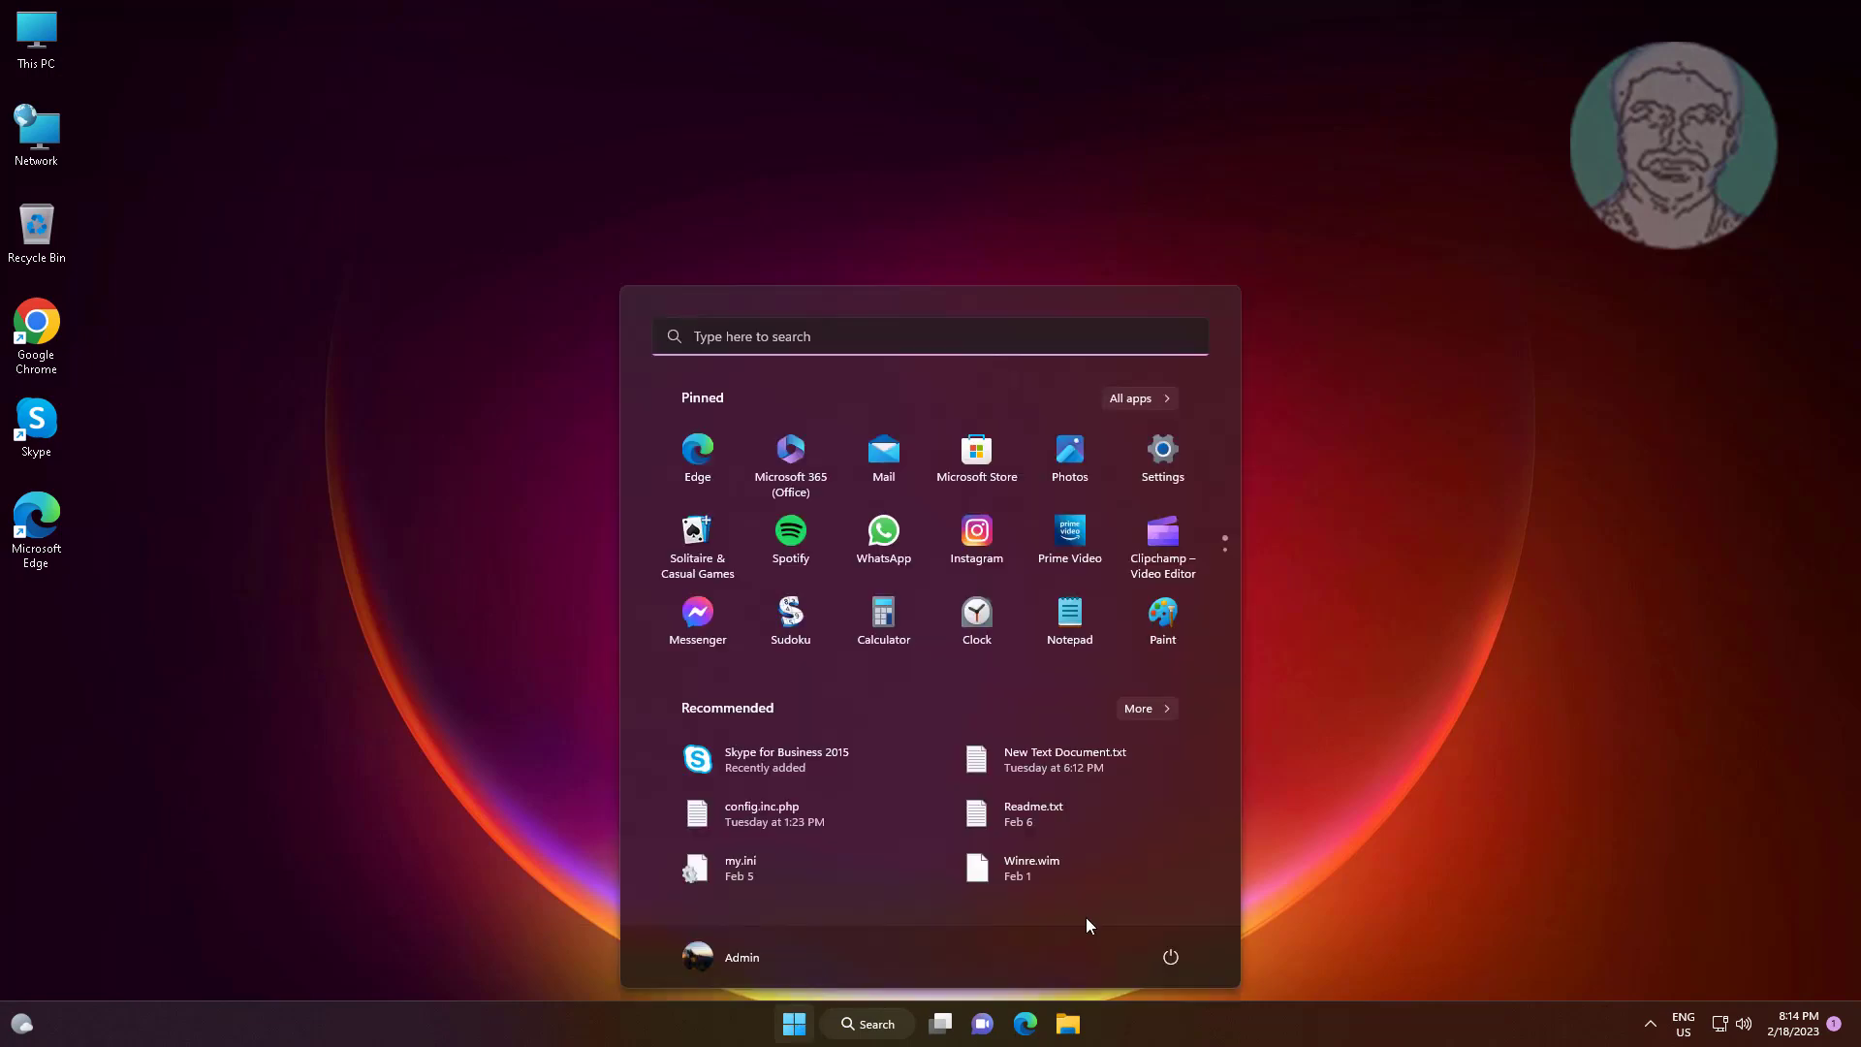
left_click(1161, 954)
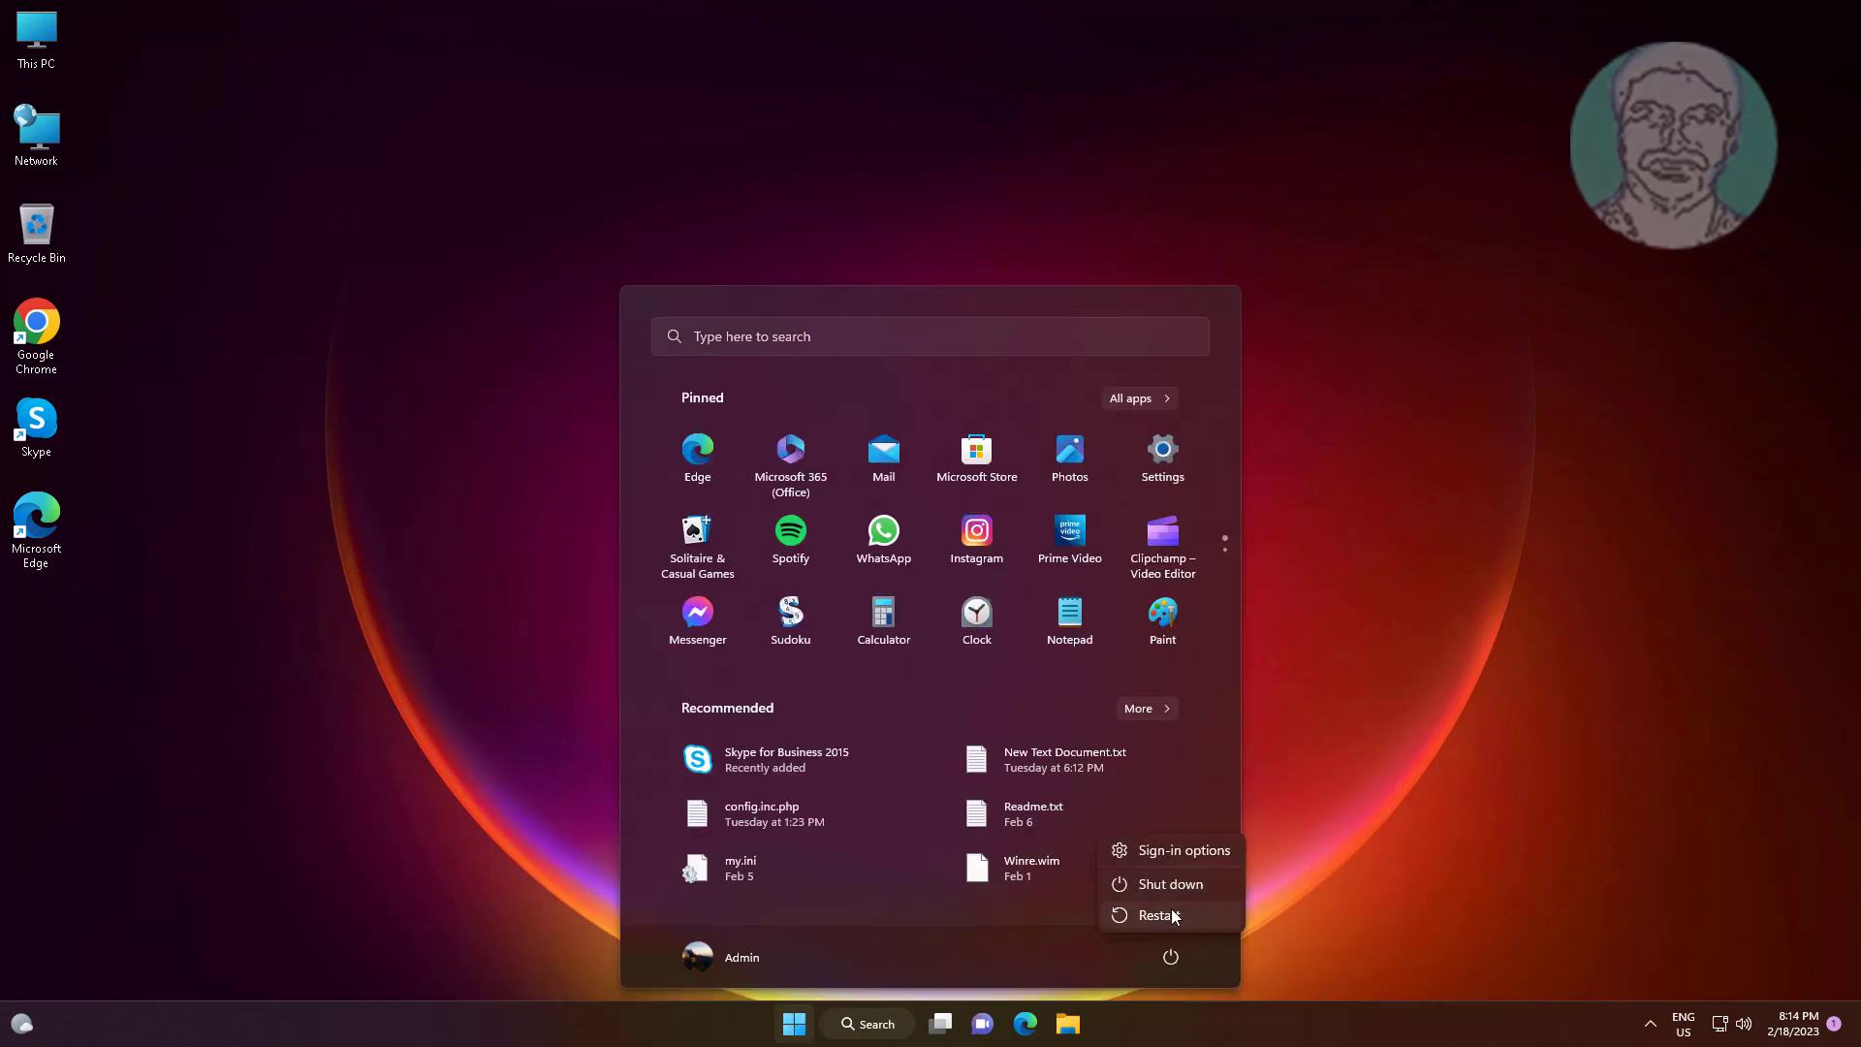